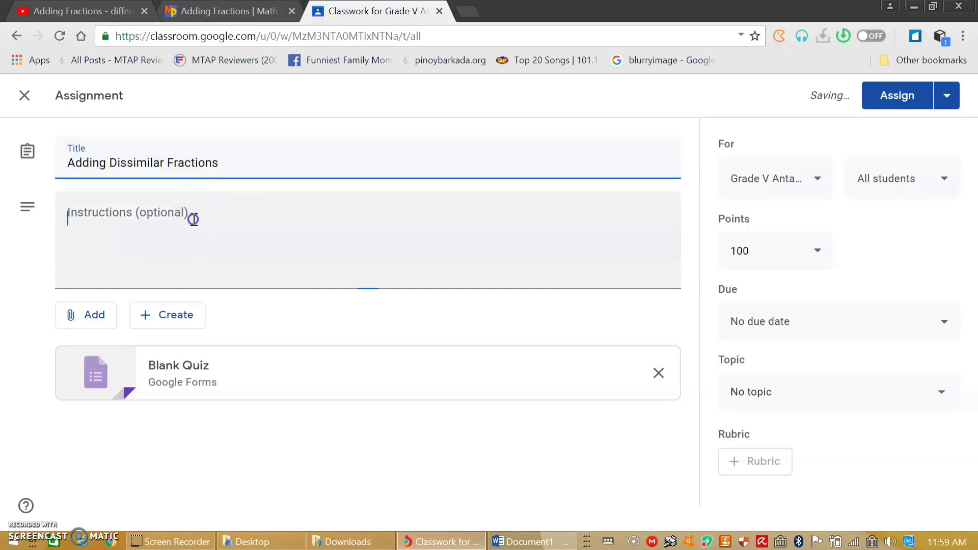
Enter the assignment instructions "Let us find out if you can still remember how to add dissimilar fractions.".
click(193, 218)
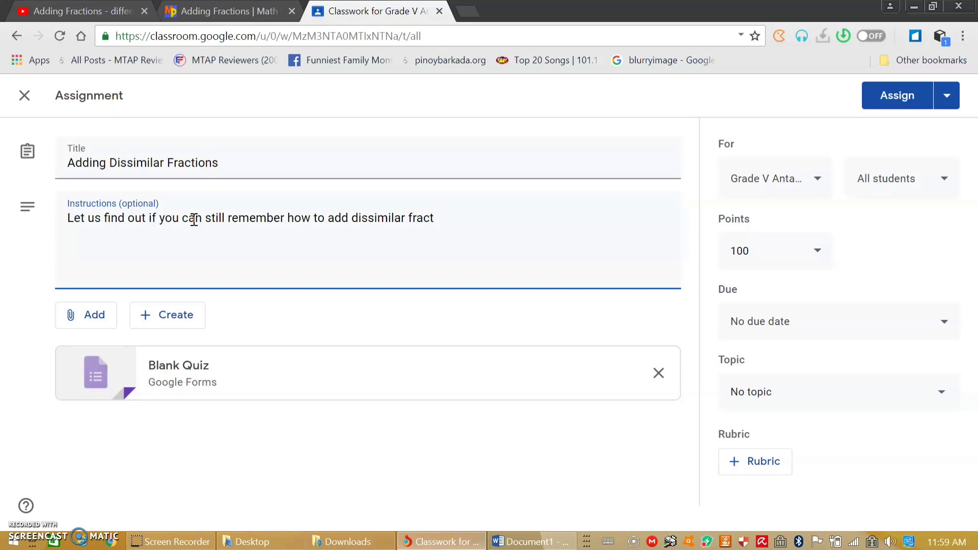
click(377, 261)
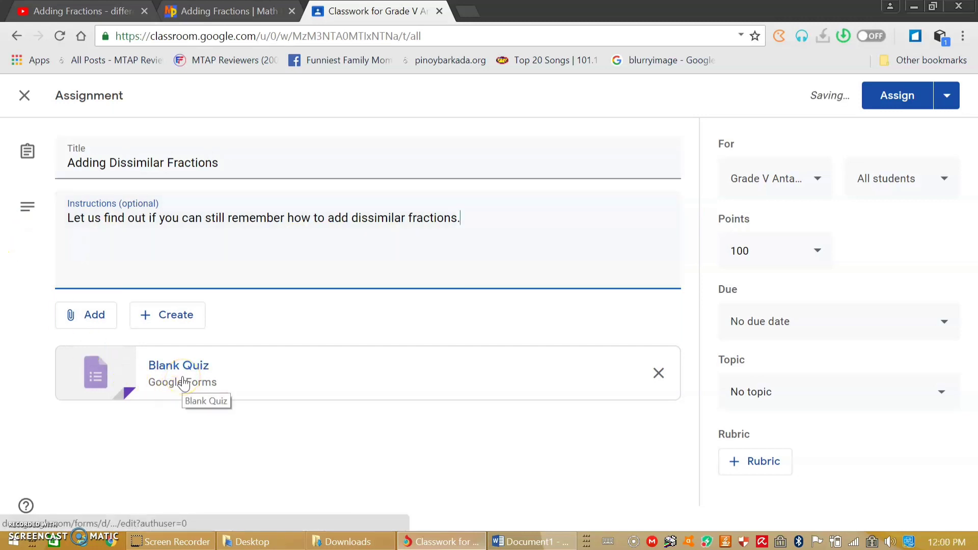
Attach the recent Word file "Adding Dissimilar Fractions. Explanation.docx" from Google Drive to the assignment.
click(90, 318)
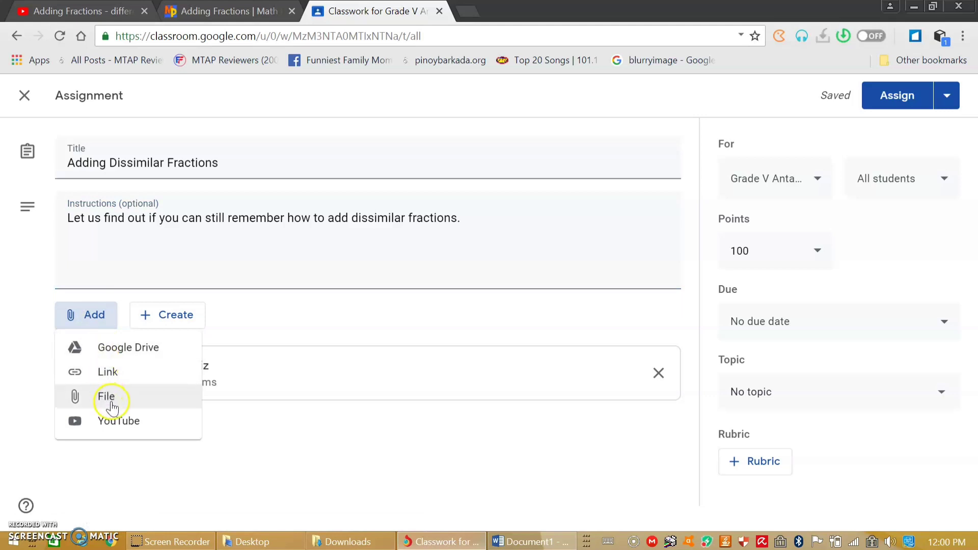
click(127, 349)
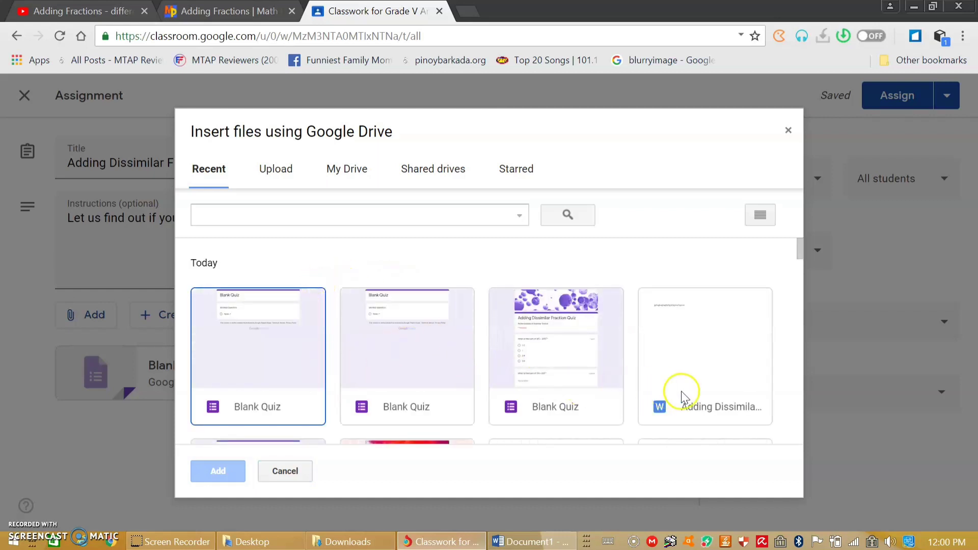
click(699, 383)
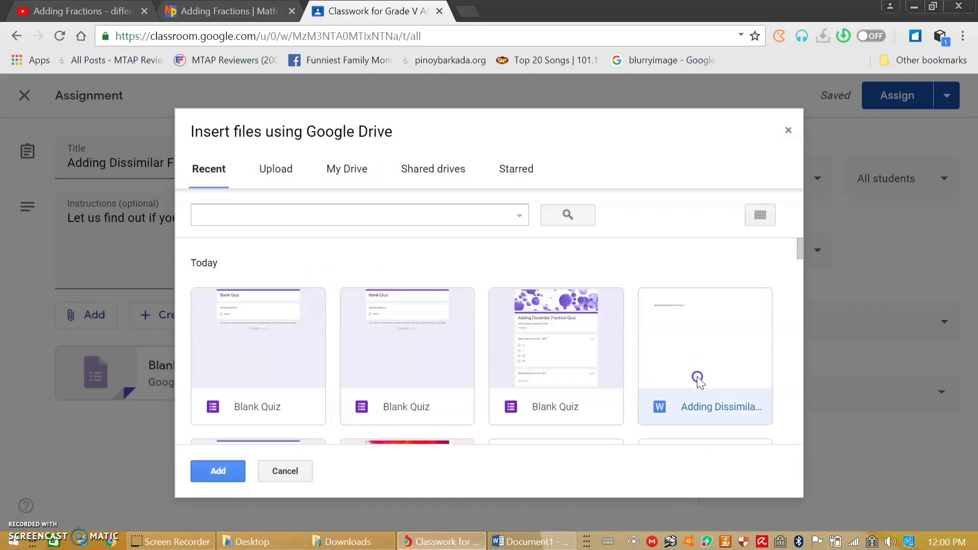
click(218, 470)
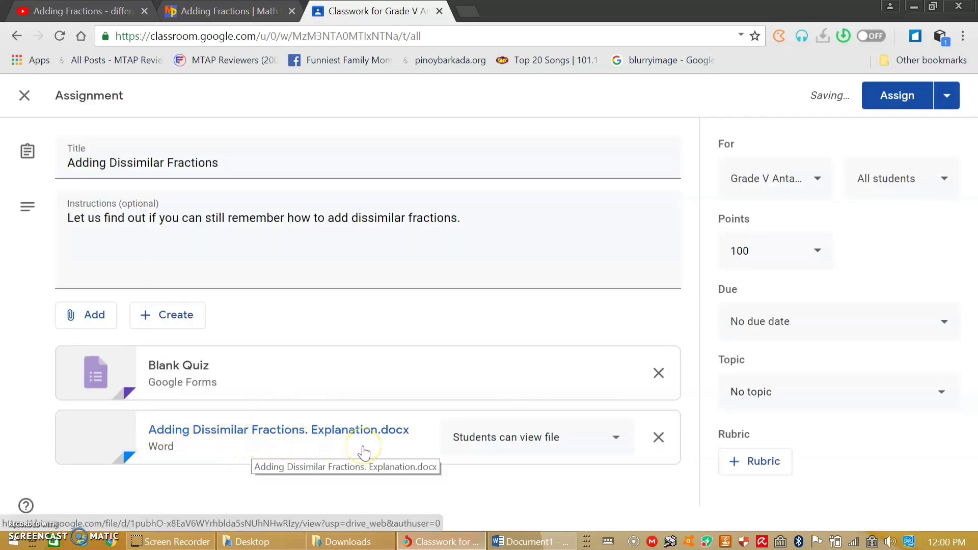
Start adding a link attachment and copy the web address of the Math Playground Adding Fractions page.
click(72, 316)
click(83, 378)
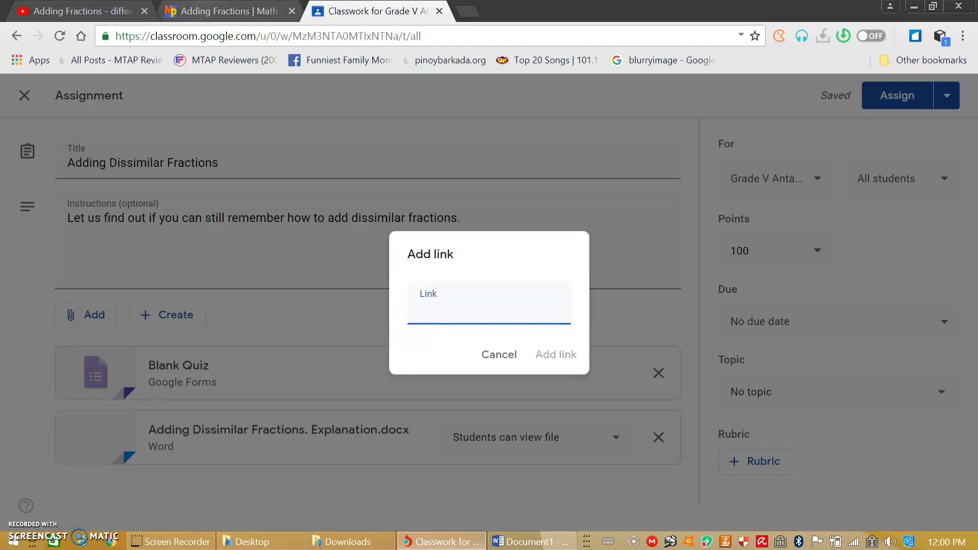
click(228, 13)
scroll(525, 334, down, 5)
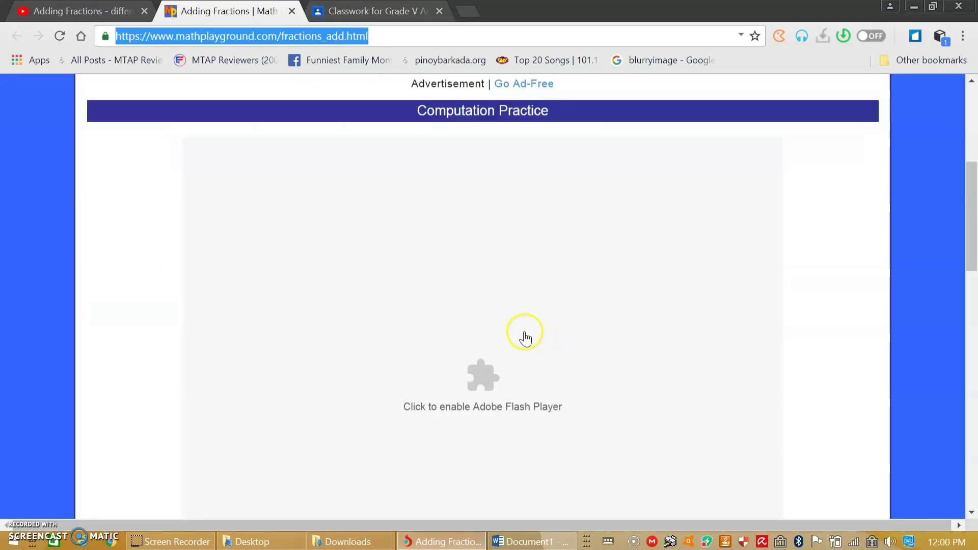
scroll(524, 334, up, 5)
right_click(237, 36)
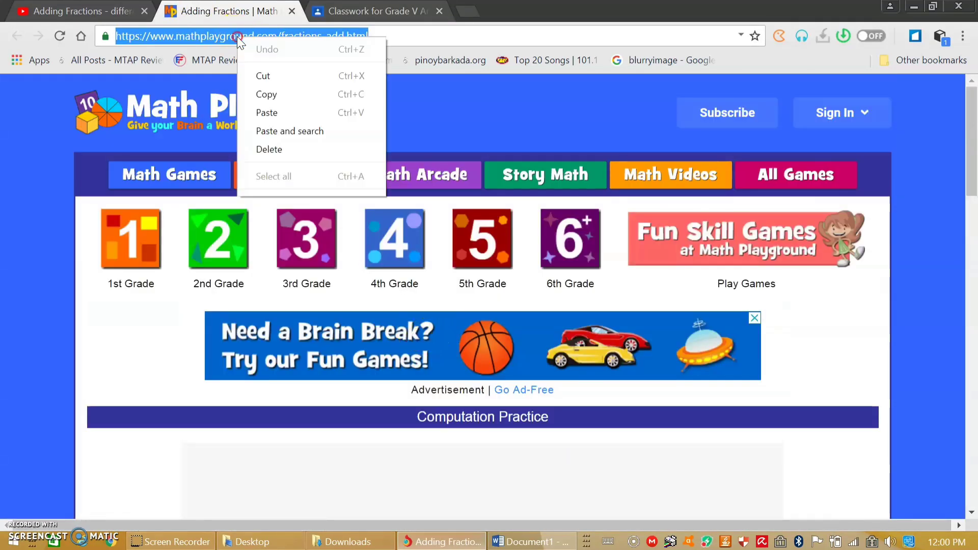
click(264, 93)
key(ctrl+Tab)
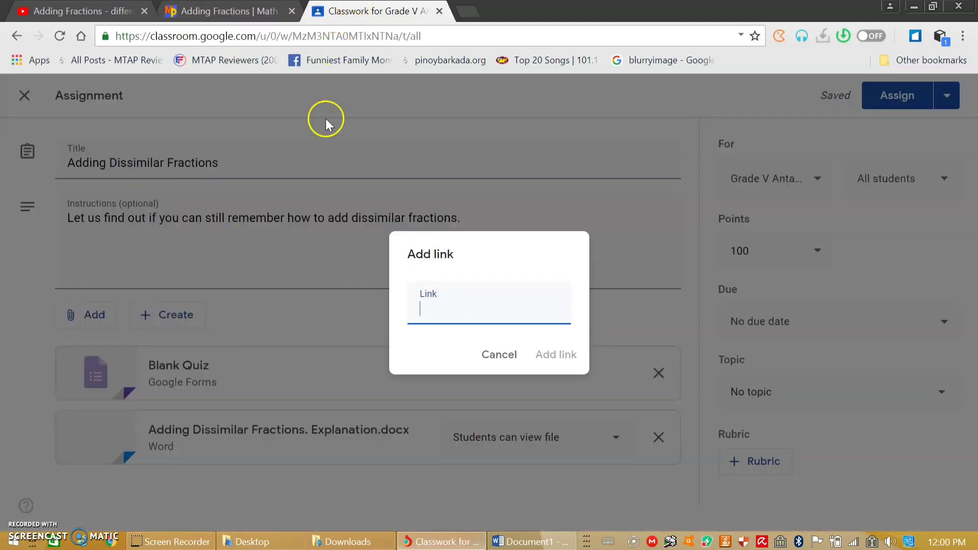
right_click(443, 316)
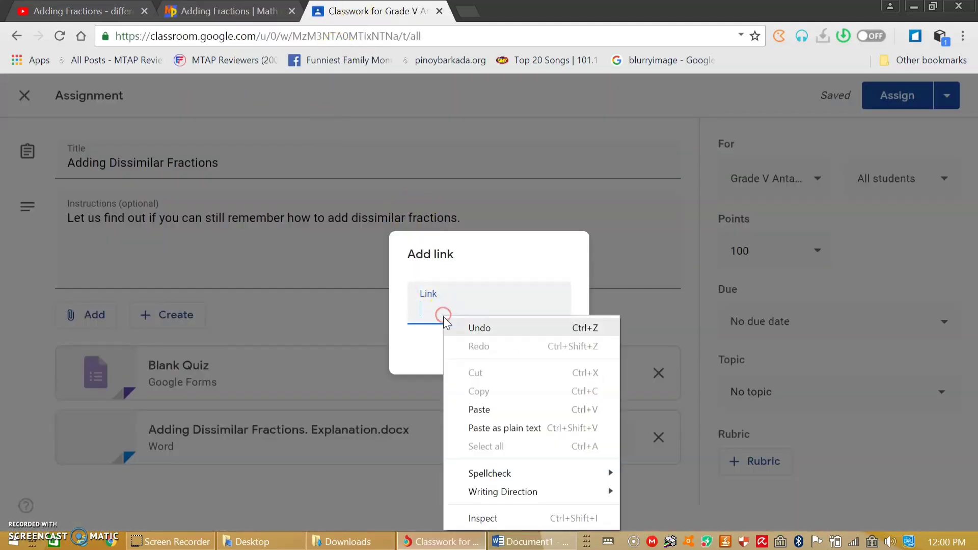
click(492, 408)
click(554, 363)
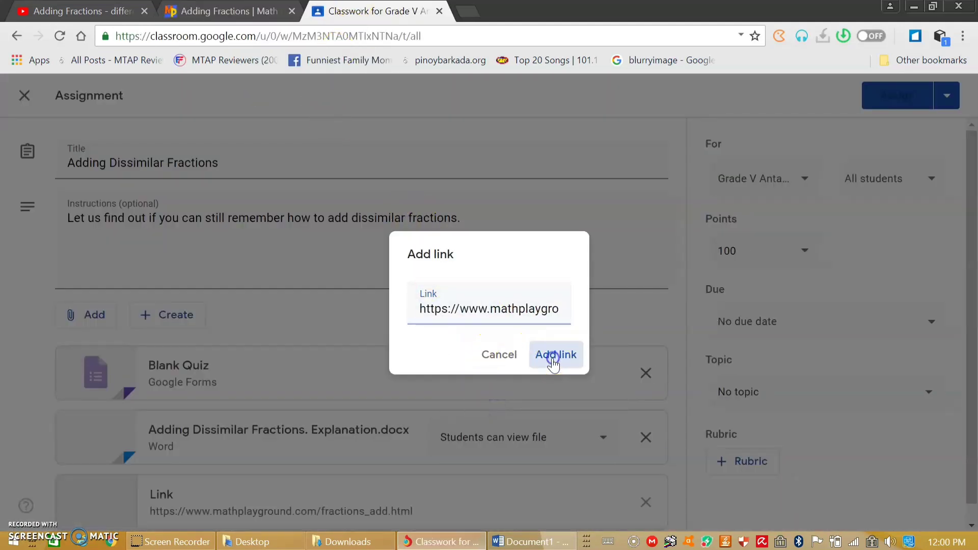
scroll(953, 252, down, 1)
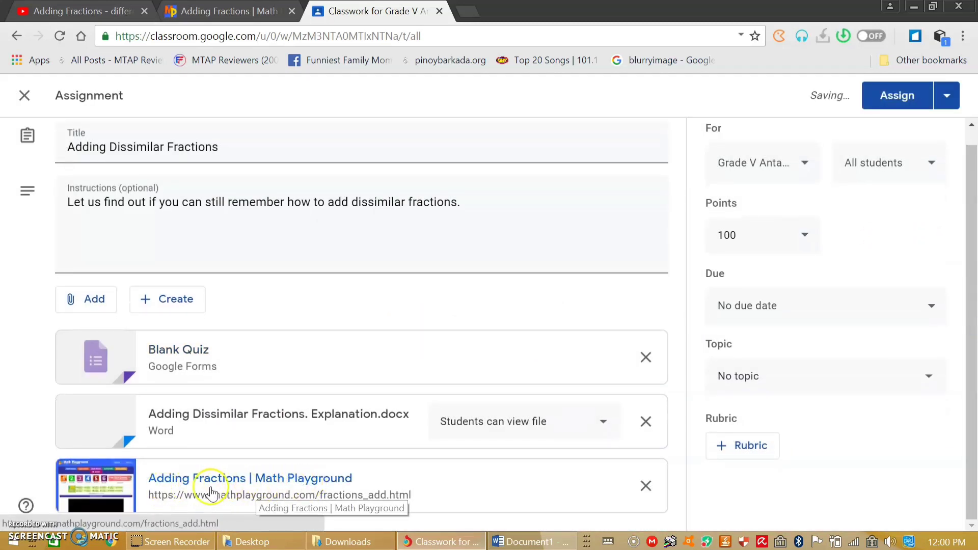
Upload "Adding Dissimilar Fractions. Explanation" from the computer's Desktop folder as an attachment to the assignment.
click(92, 305)
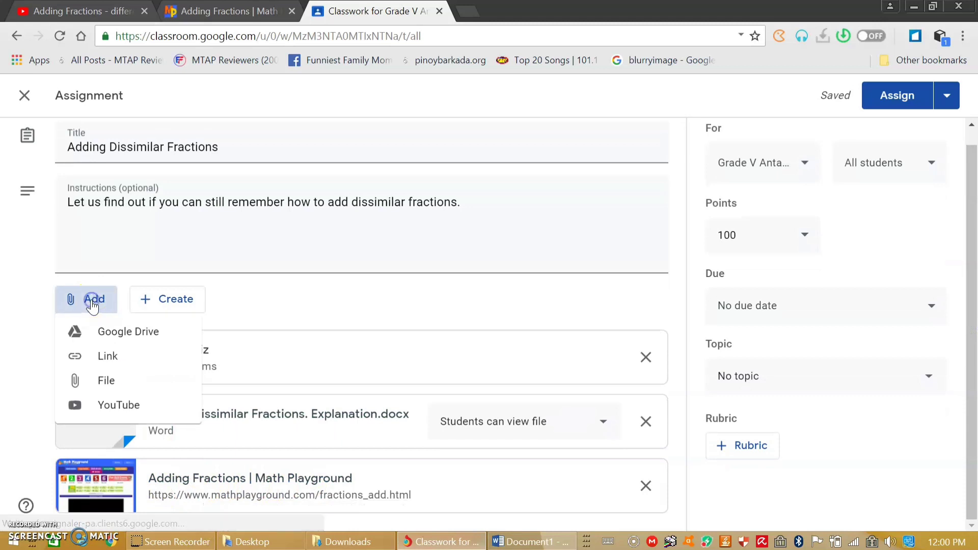
click(107, 381)
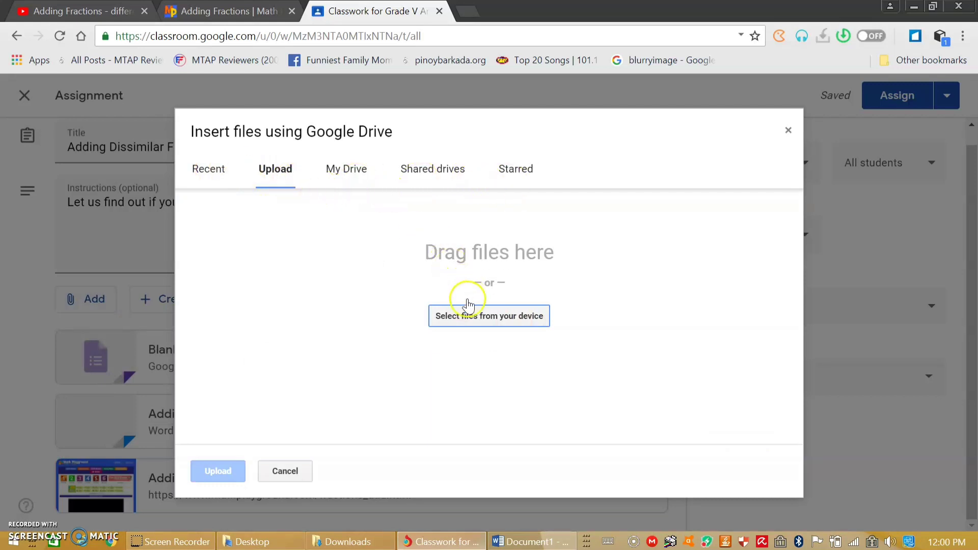
click(468, 318)
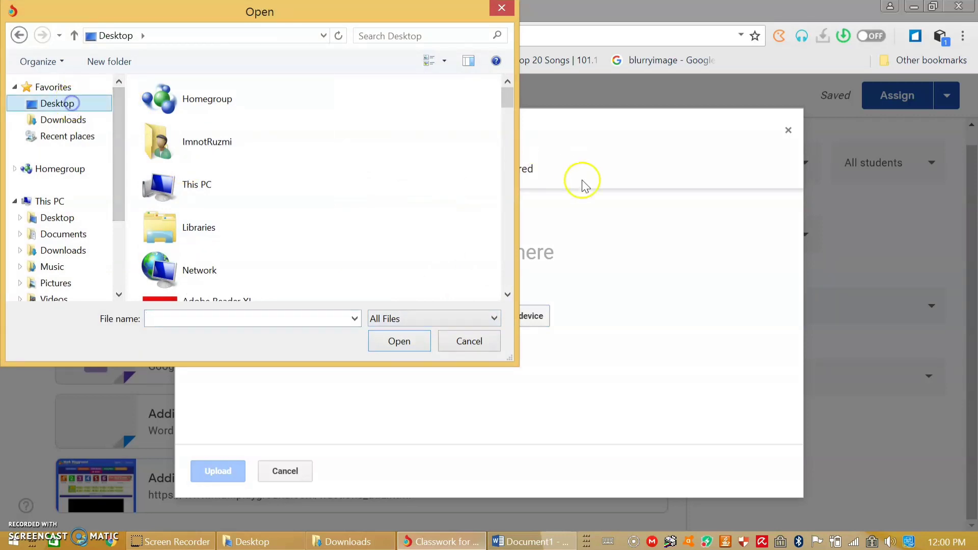
drag(508, 92, 491, 193)
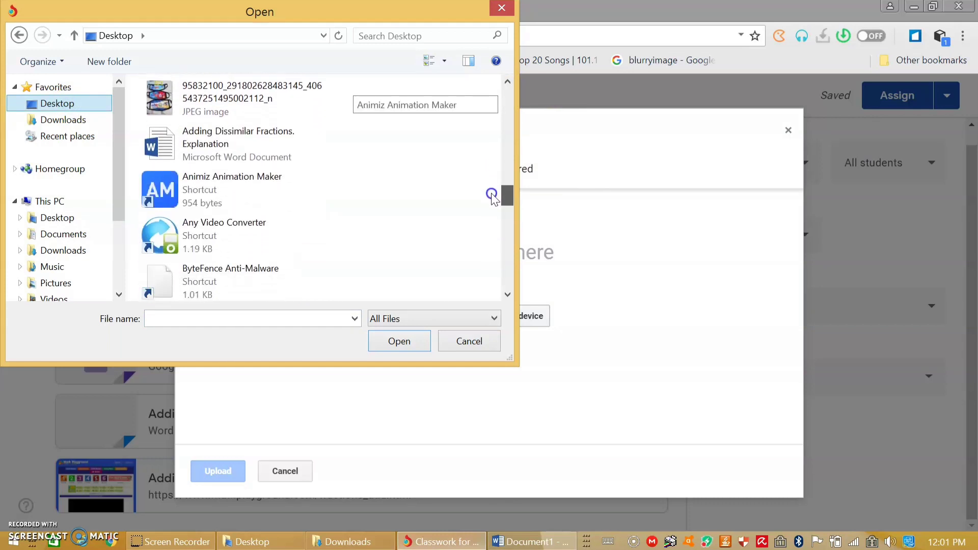
click(213, 157)
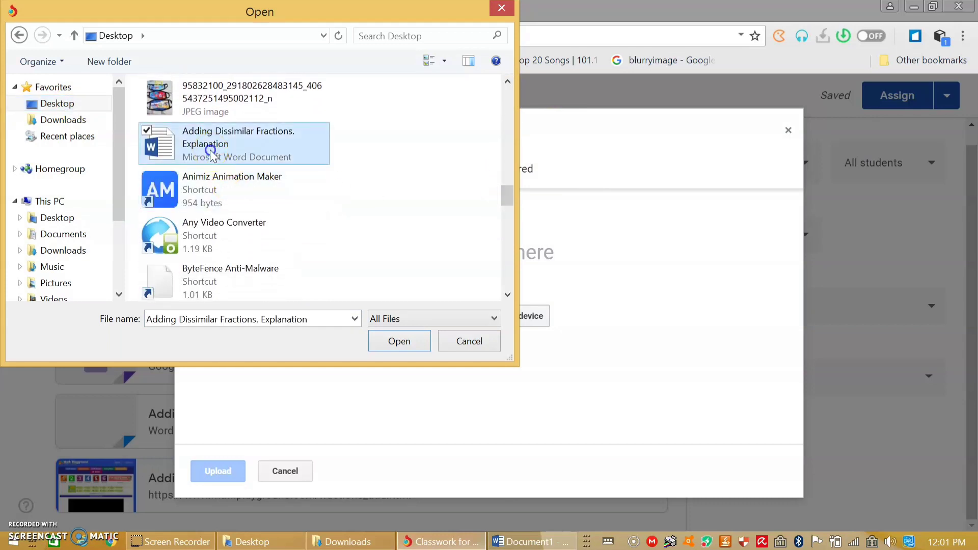
click(399, 341)
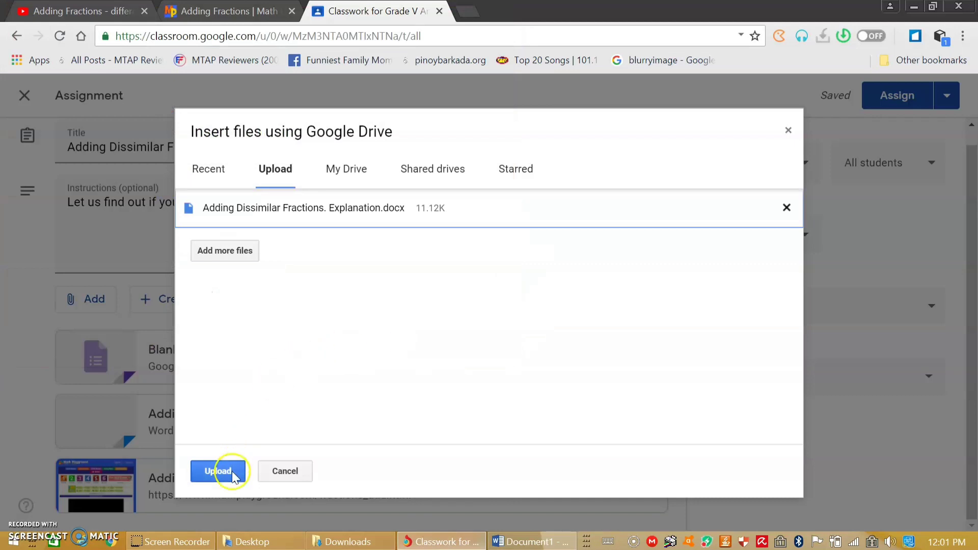
click(229, 471)
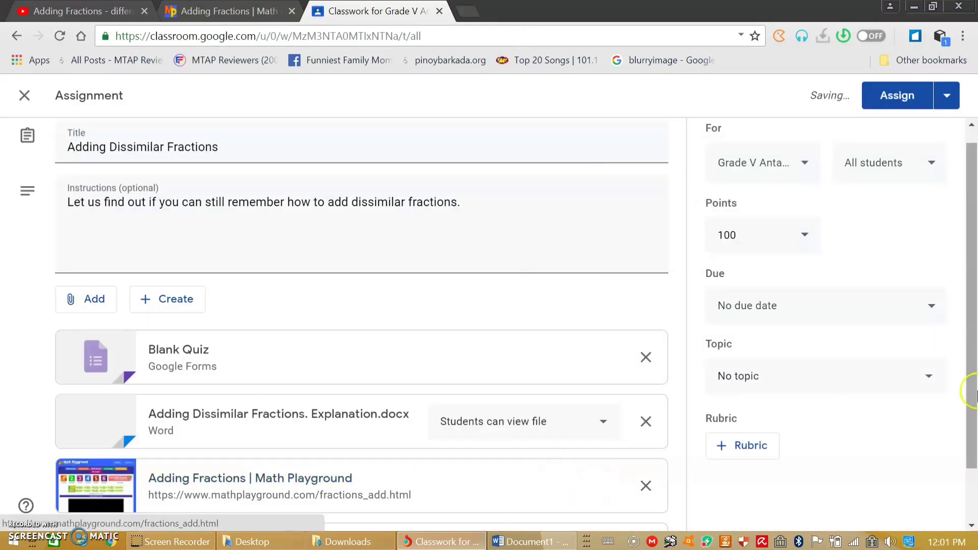
drag(970, 393, 973, 486)
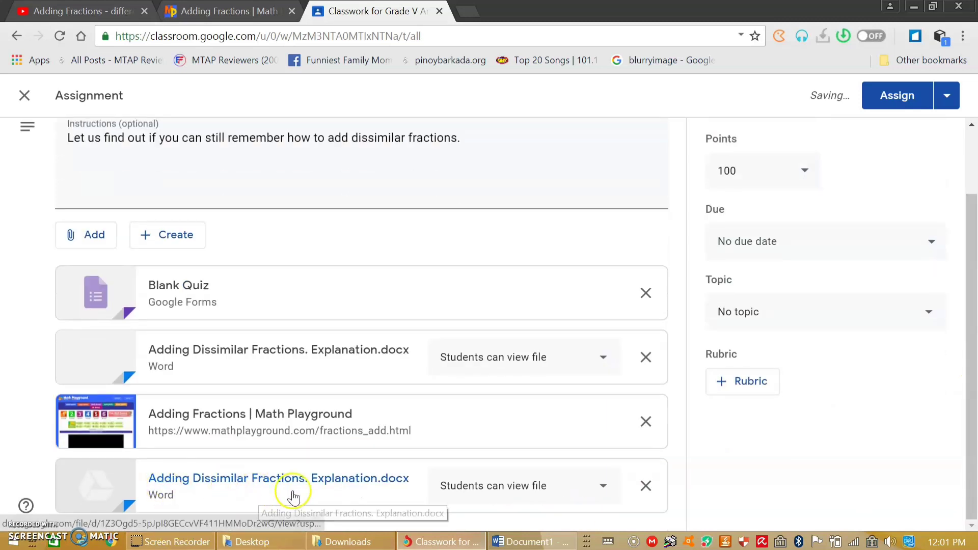
Start adding a YouTube attachment, then pause the open "Adding Fractions - different denominators" video and copy its web address.
click(94, 240)
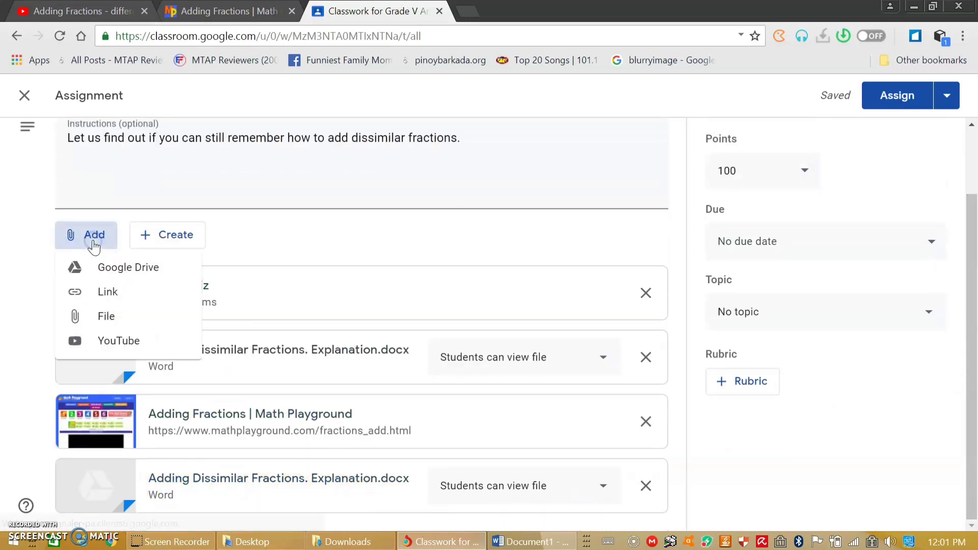
click(112, 340)
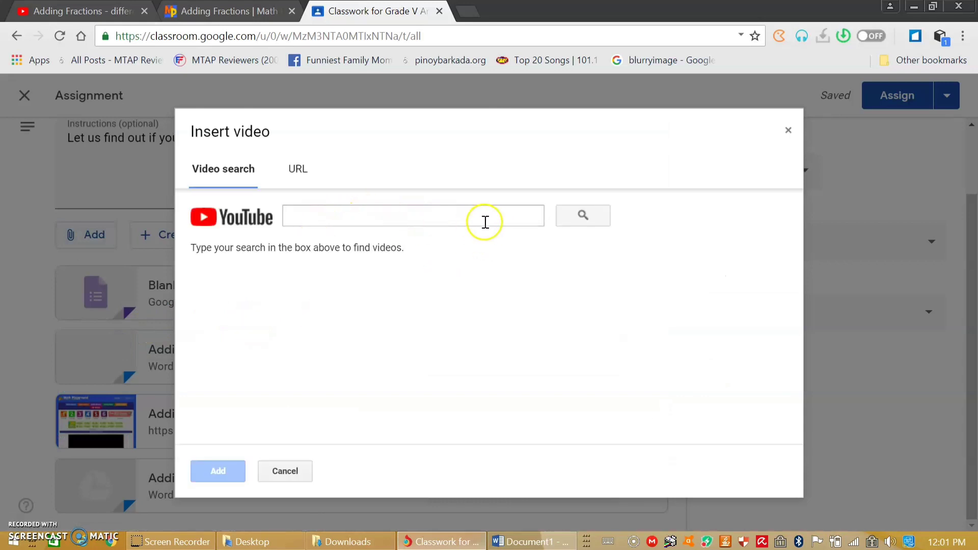
click(81, 10)
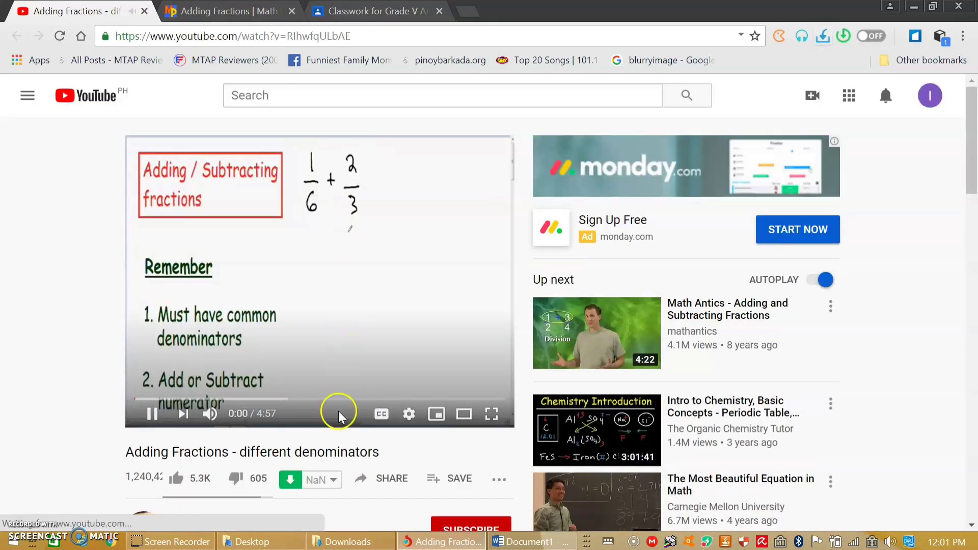
click(157, 421)
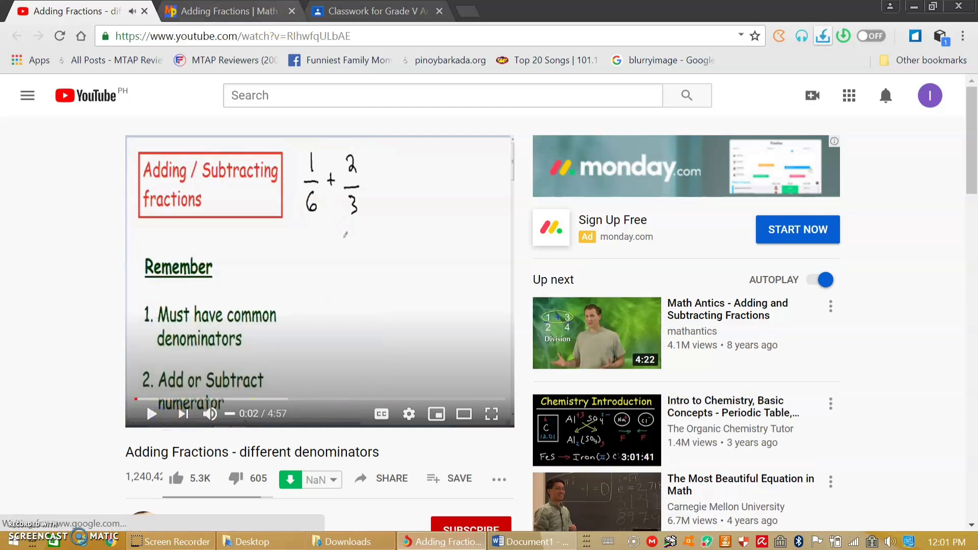
click(304, 36)
right_click(302, 36)
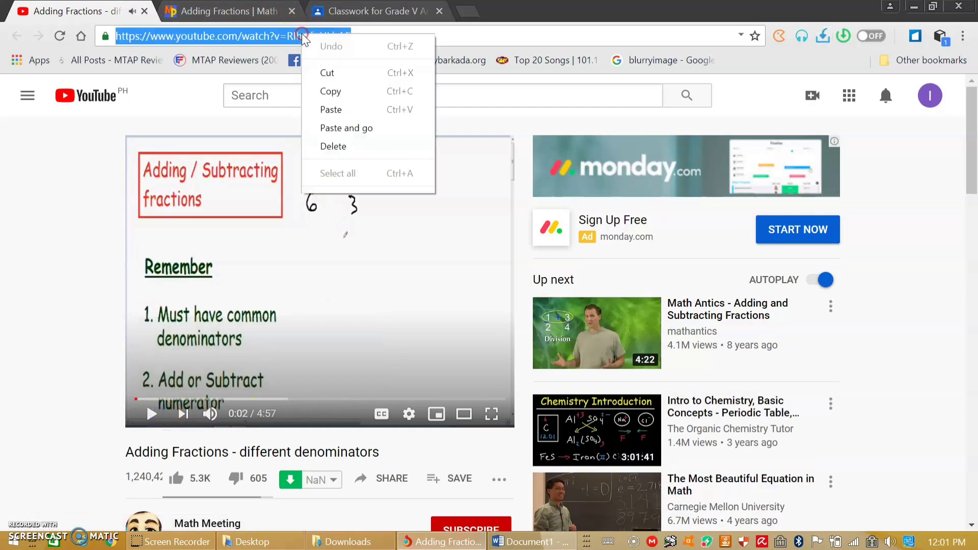
click(347, 92)
Find the video in the assignment's video search using the copied address and attach "Adding Fractions - different denominators".
click(363, 7)
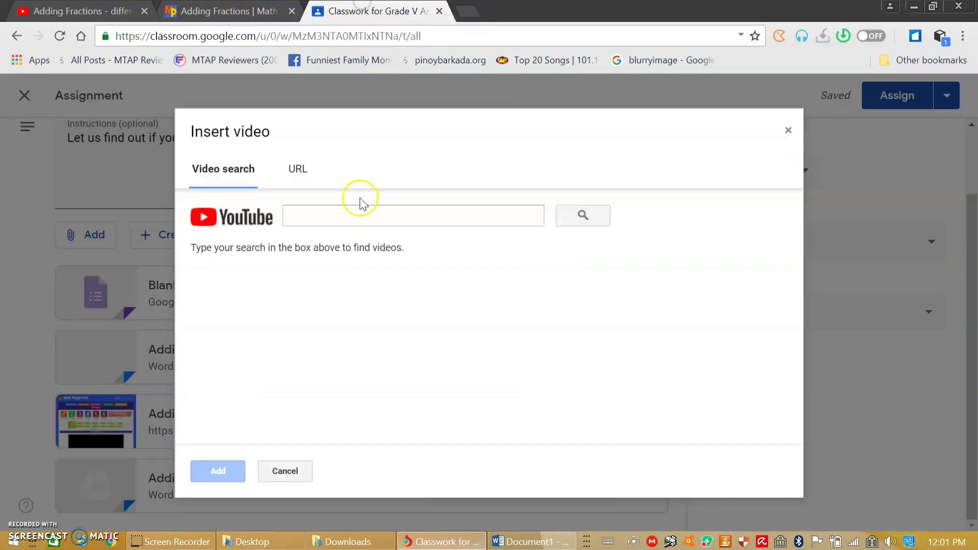
click(351, 214)
right_click(355, 215)
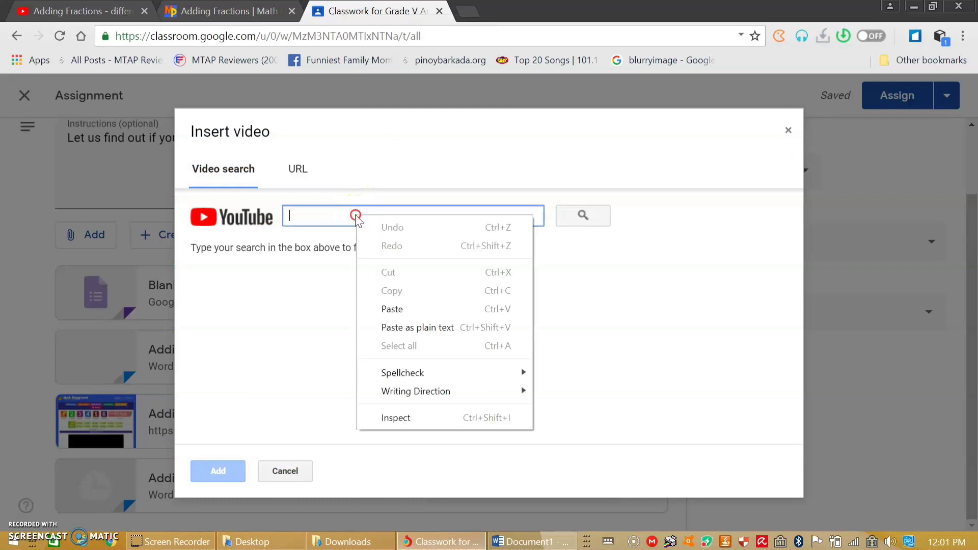
click(391, 308)
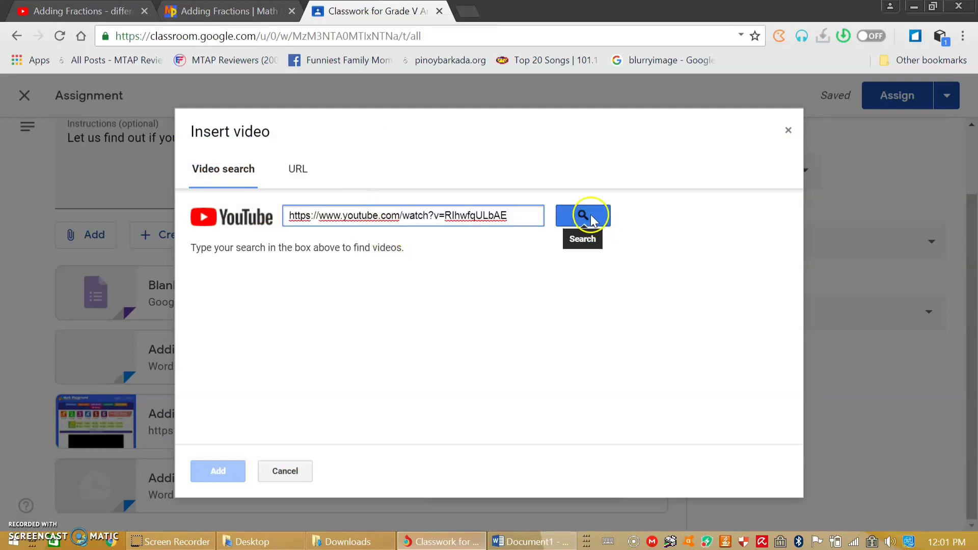
click(591, 215)
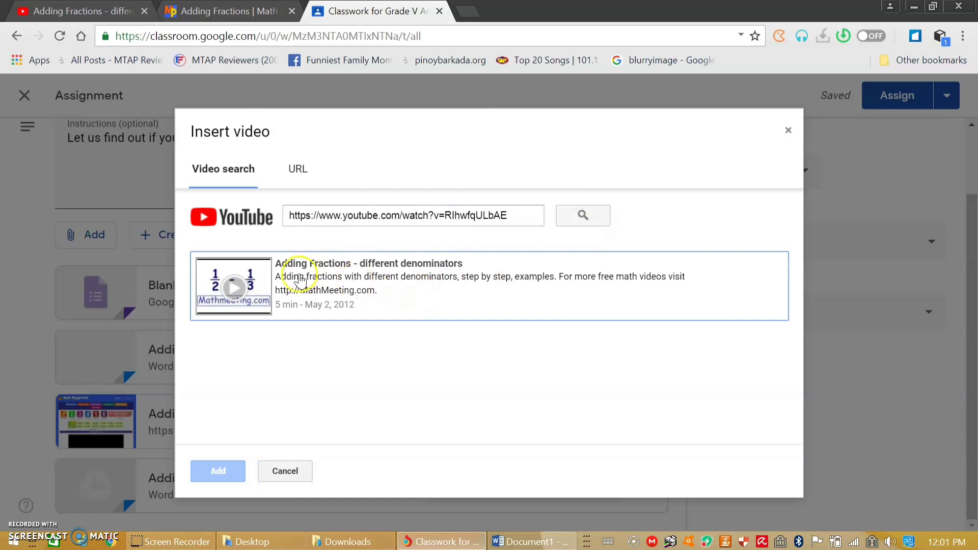
click(300, 280)
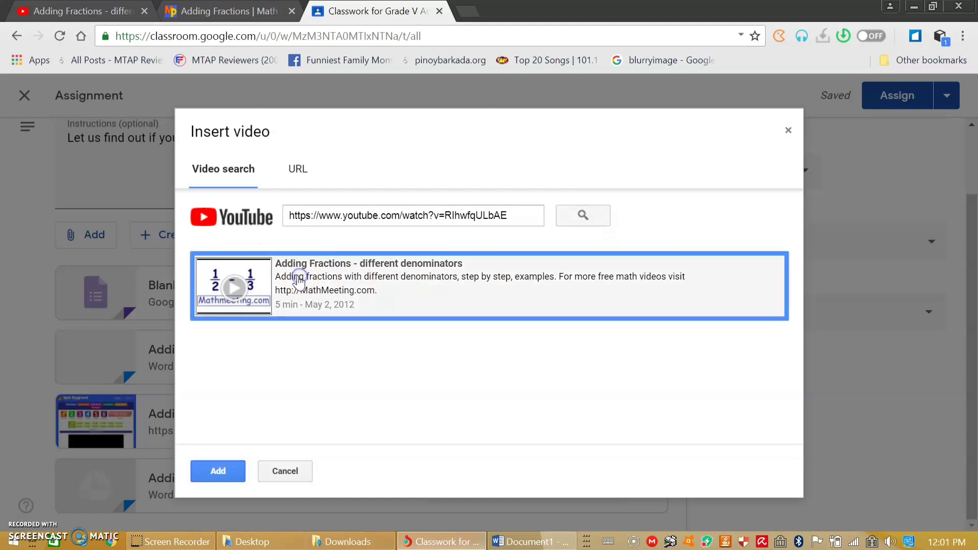
click(224, 472)
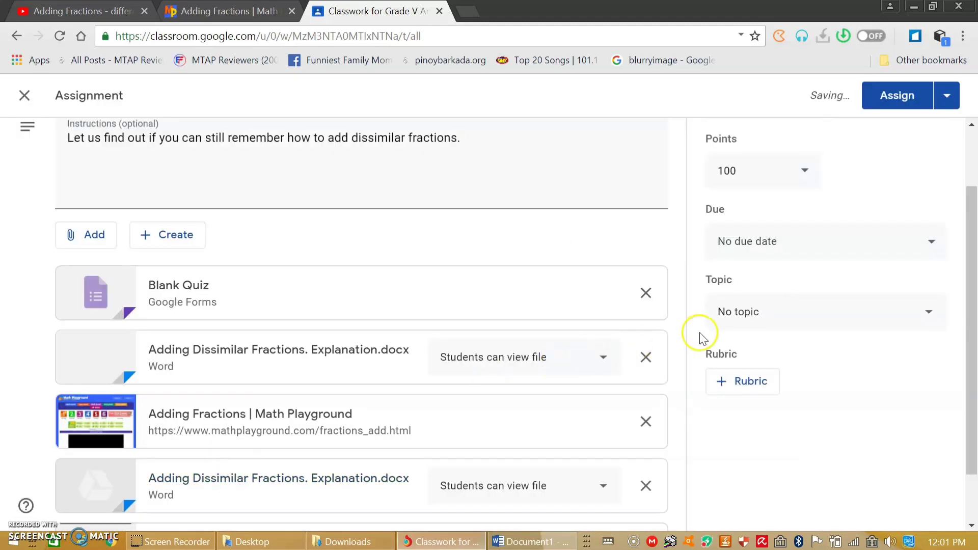
scroll(967, 329, down, 1)
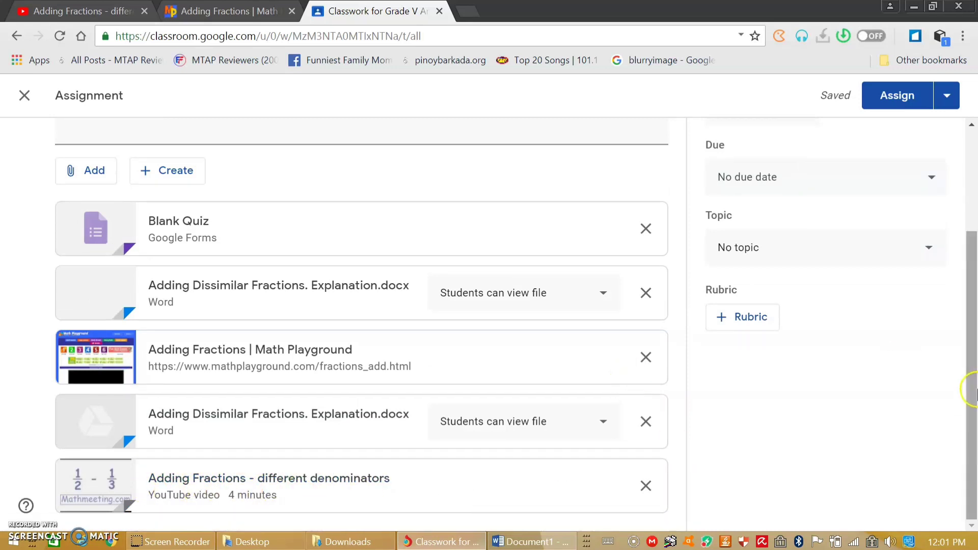
drag(971, 390, 972, 279)
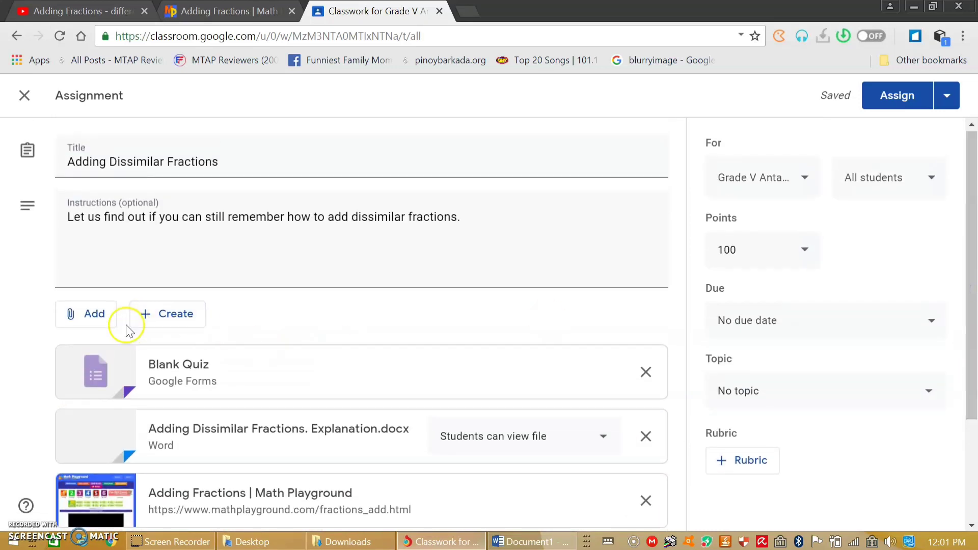
click(97, 319)
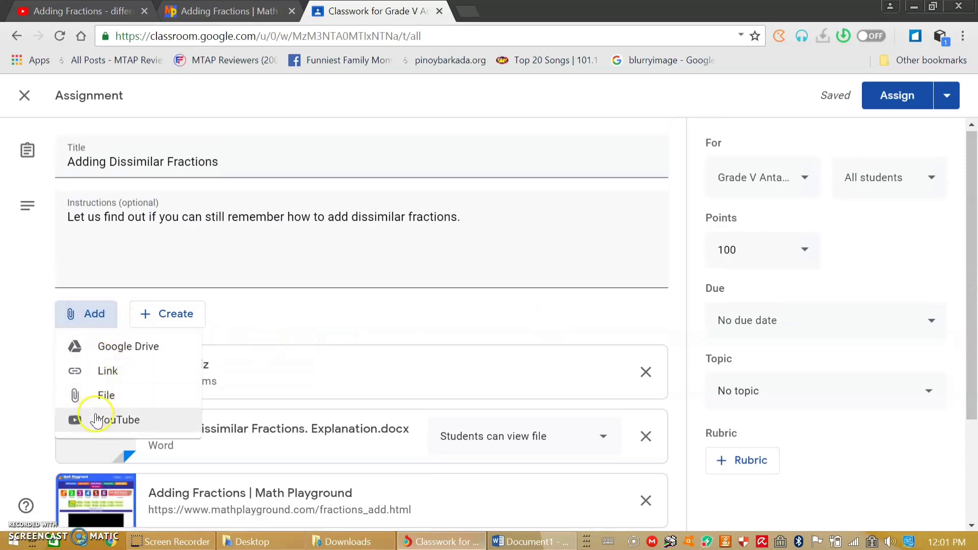
click(192, 322)
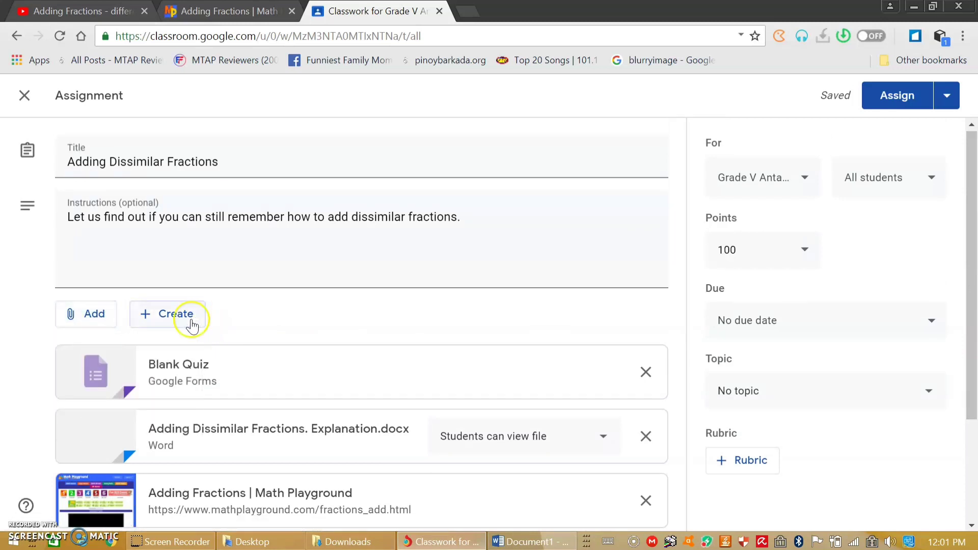
click(192, 324)
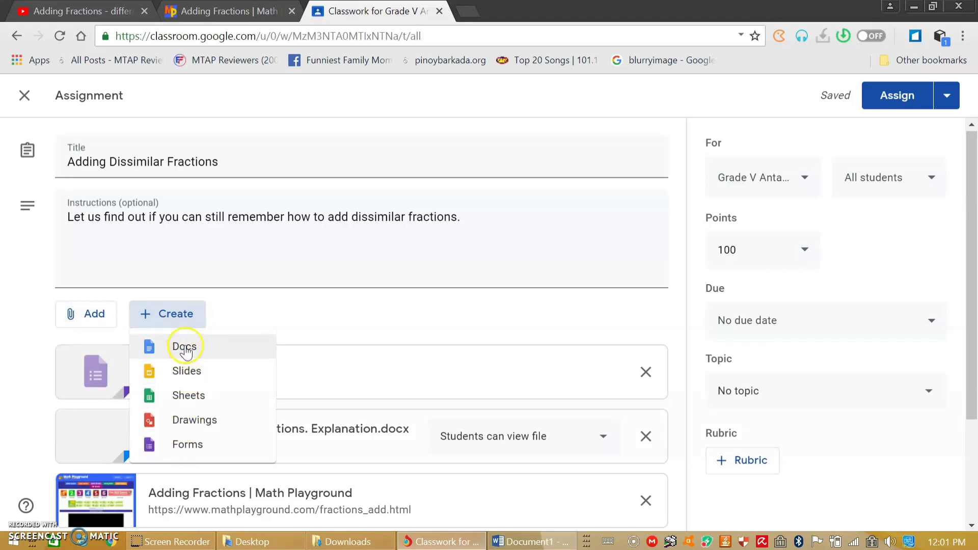
click(300, 308)
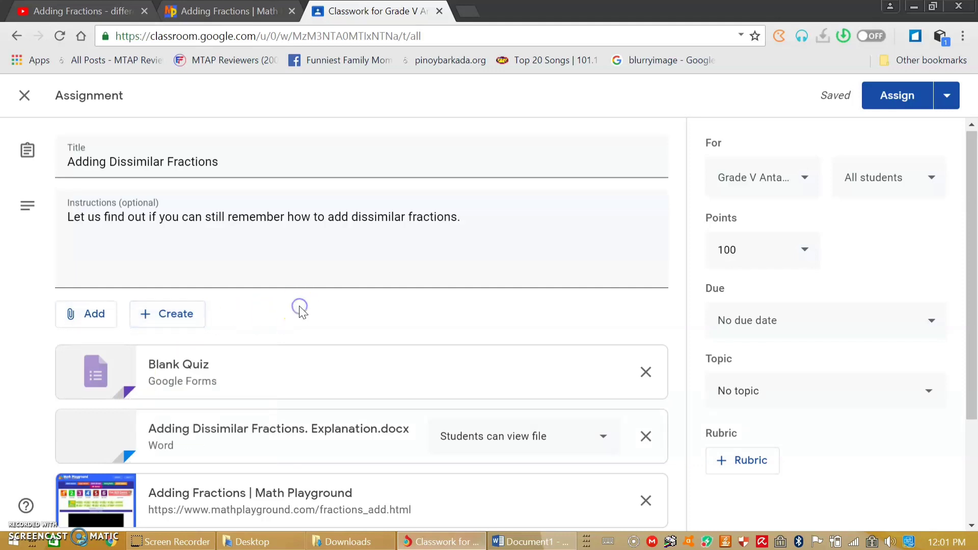
Open the attached Blank Quiz form and remove the word "Blank" from its title.
click(174, 375)
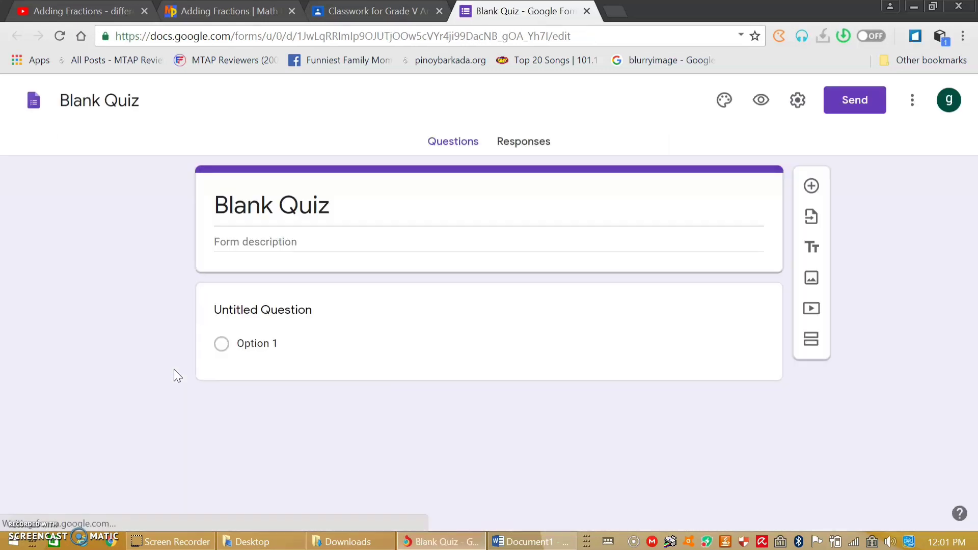
click(276, 203)
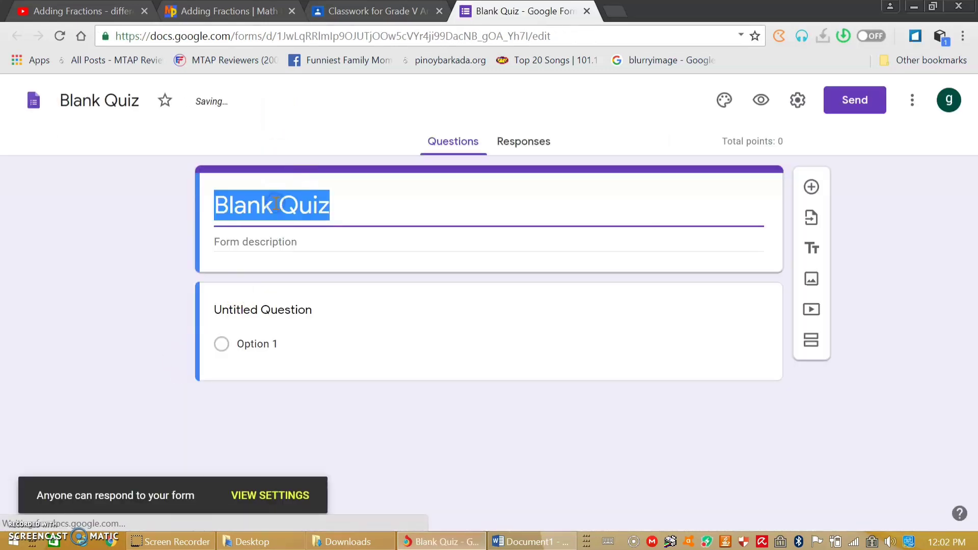
click(275, 204)
drag(276, 204, 210, 208)
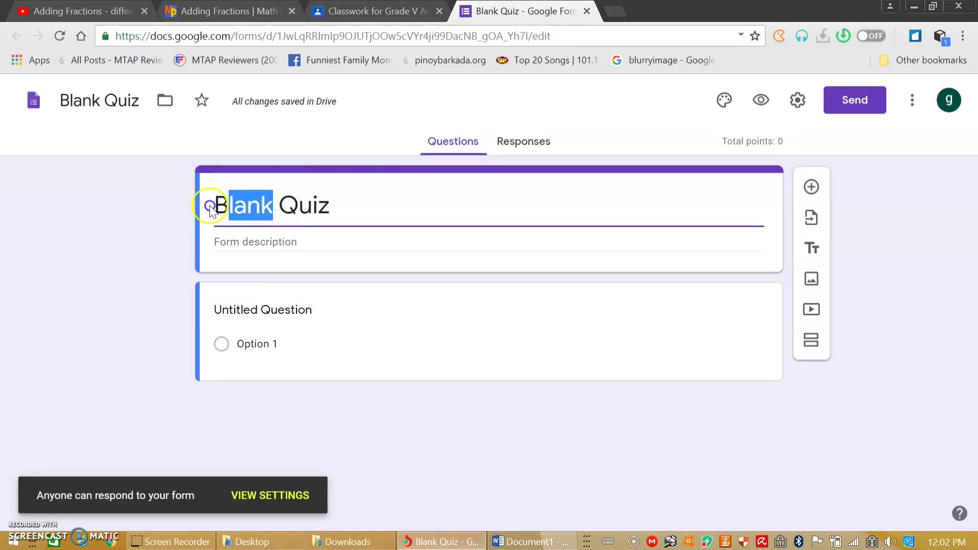
key(ctrl+v)
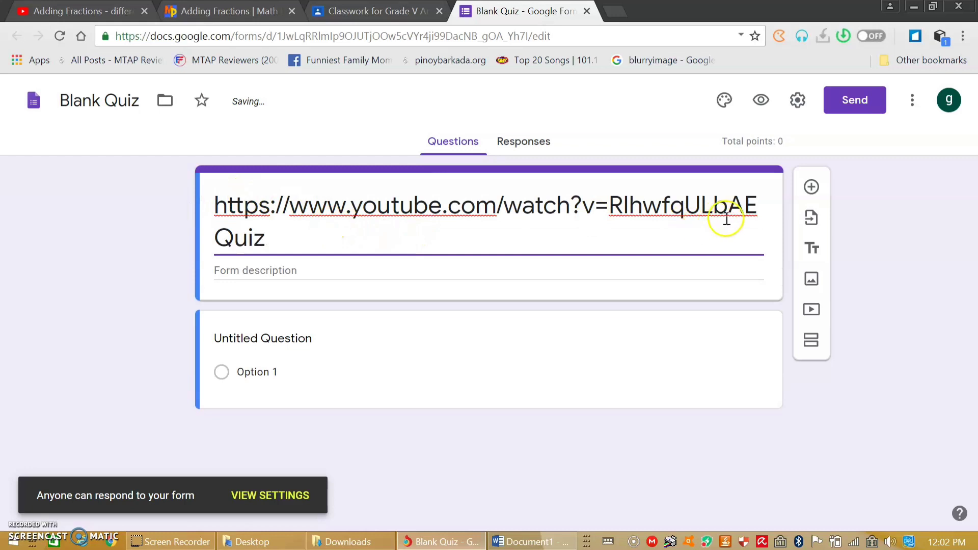
drag(764, 206, 195, 200)
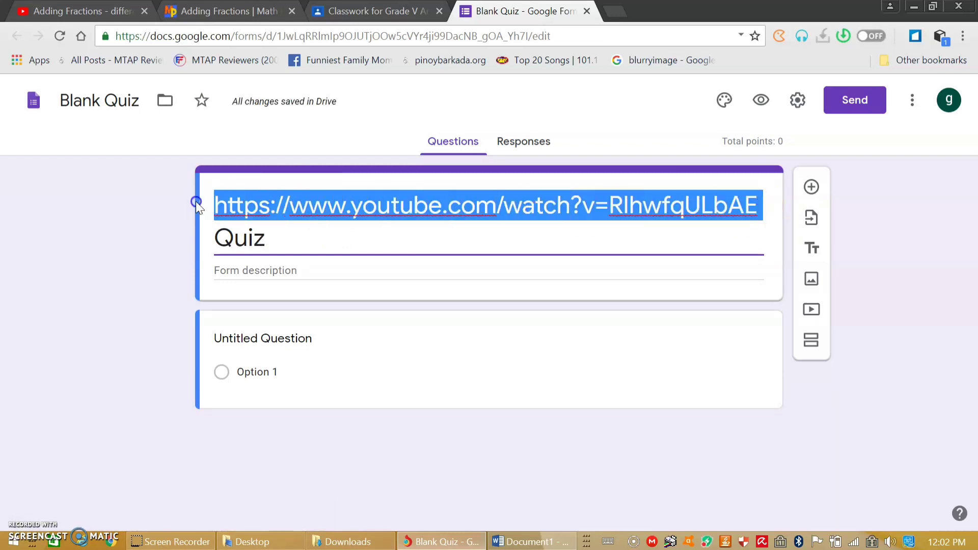
key(BackSpace)
Complete the form title as "Adding Dissimilar Fractions Quiz" and enter "Review Quiz" as the form description.
text(Adding )
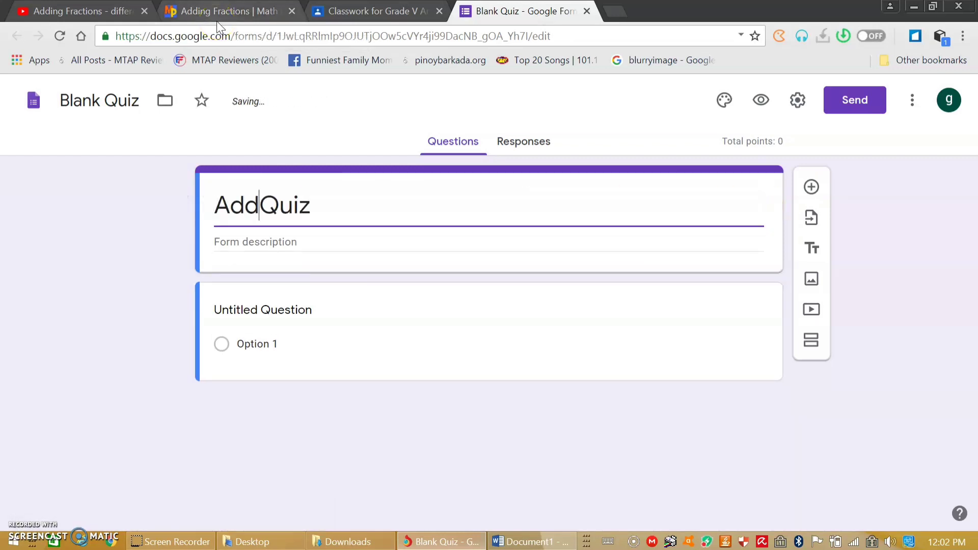
text(Diss)
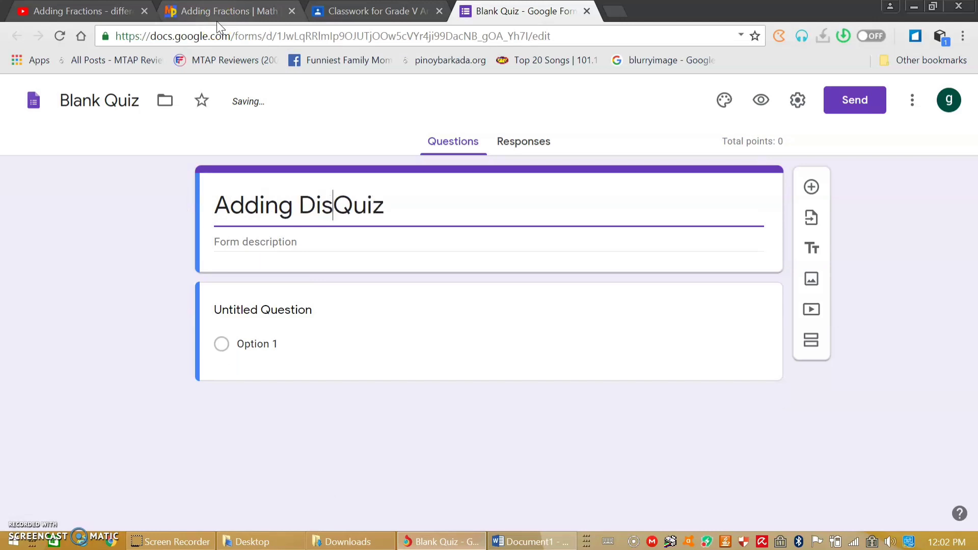
text(imilar )
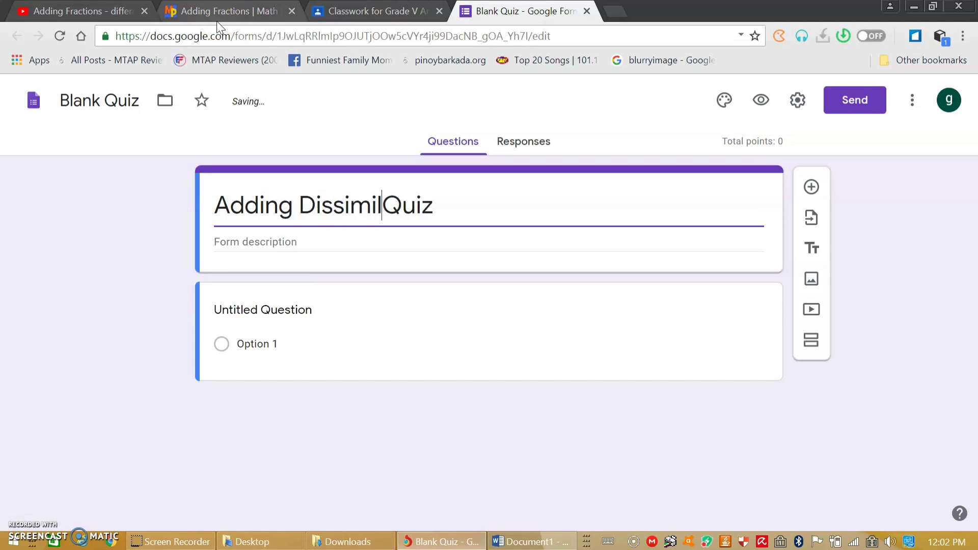
text(Fractions)
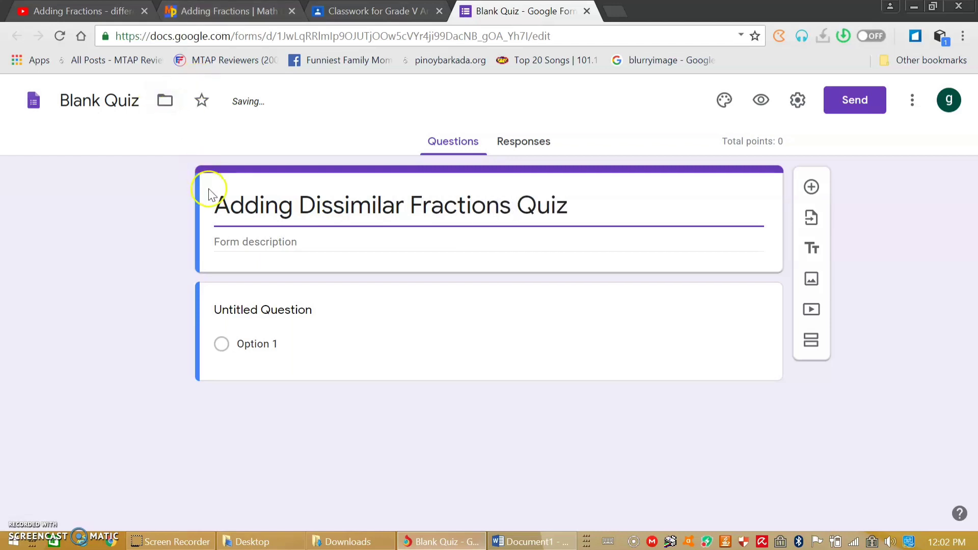
click(231, 243)
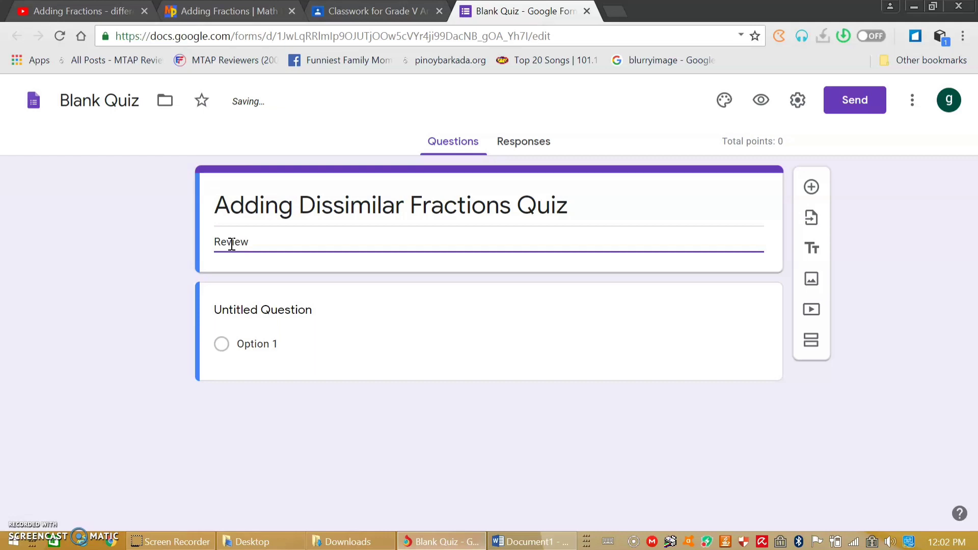
click(494, 238)
Keep the first question as Multiple choice and enter "What is the sum of 4/5 + 2/10?" as its text.
click(312, 307)
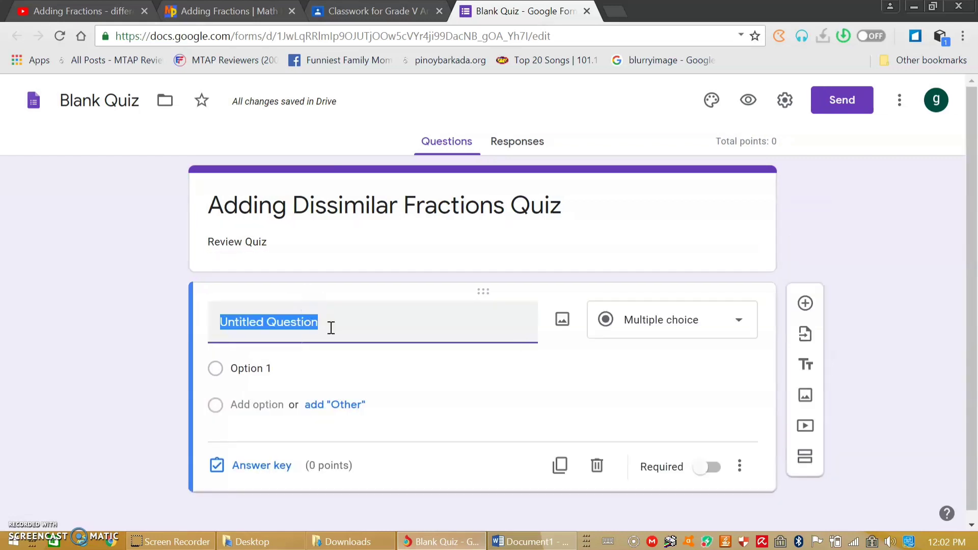
click(737, 330)
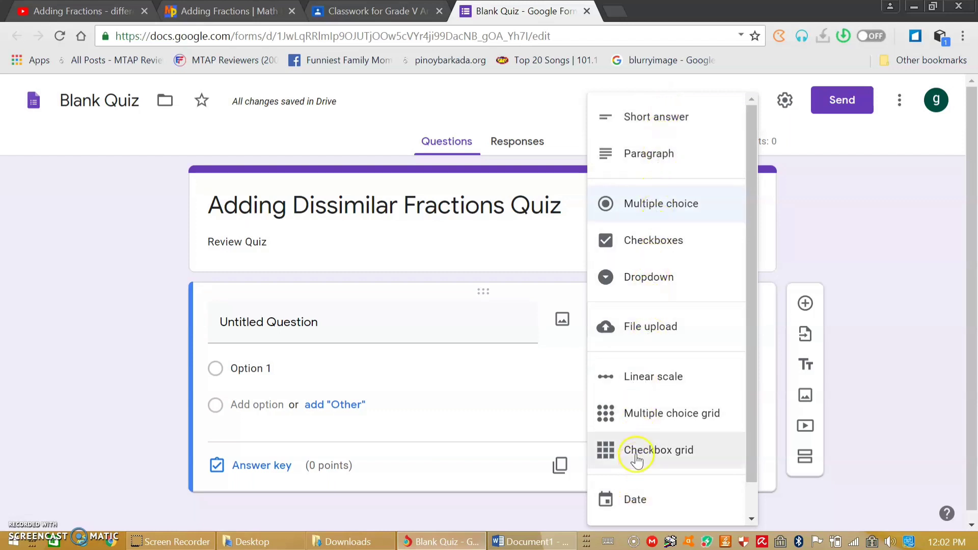
click(647, 202)
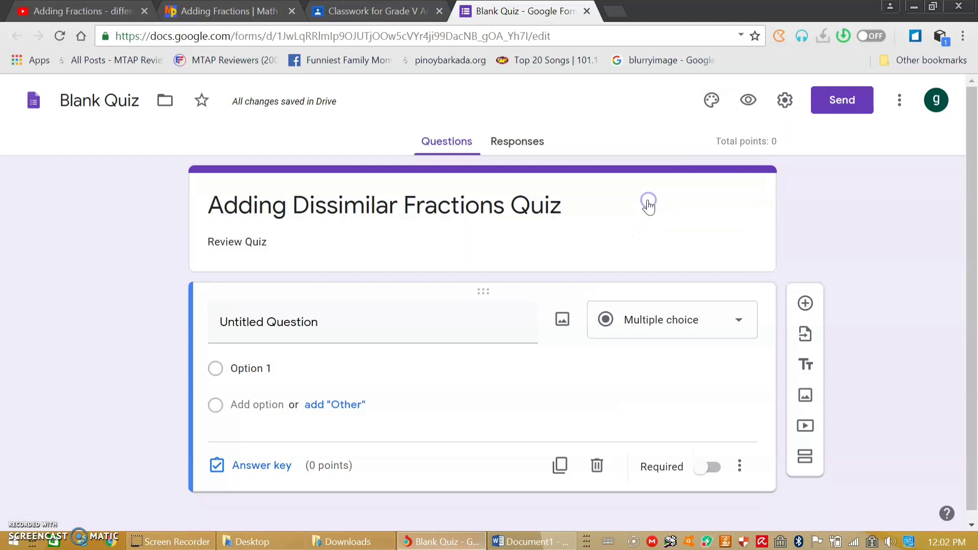
click(340, 323)
text(What is the sum of 4/5 + 2/10)
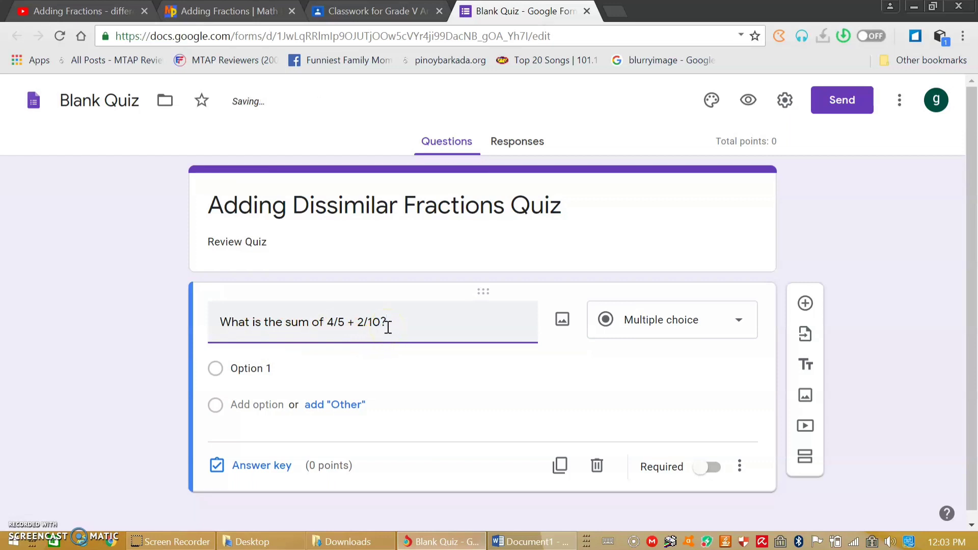
Give the question four answer options: 1/2, 1, 3/4 and 6/8.
click(246, 368)
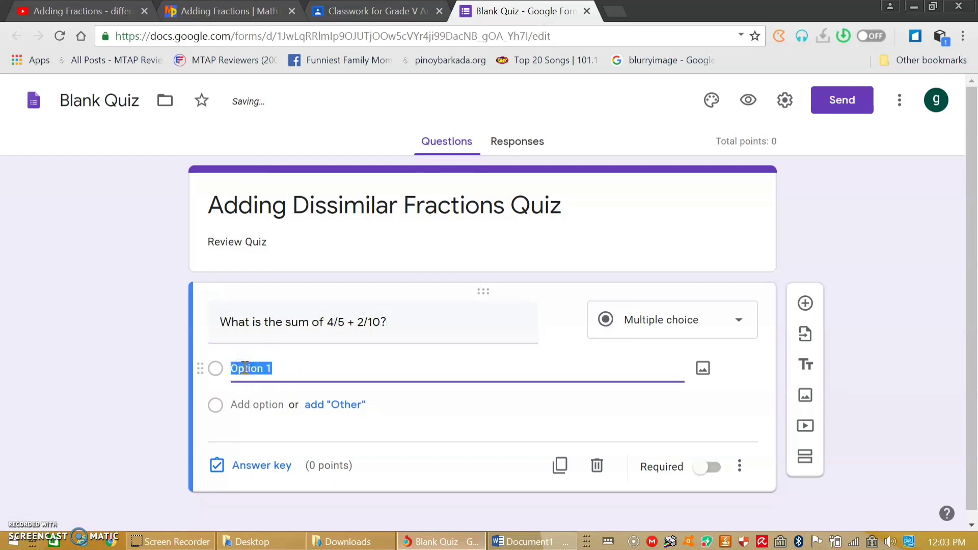
text(1/2)
click(252, 404)
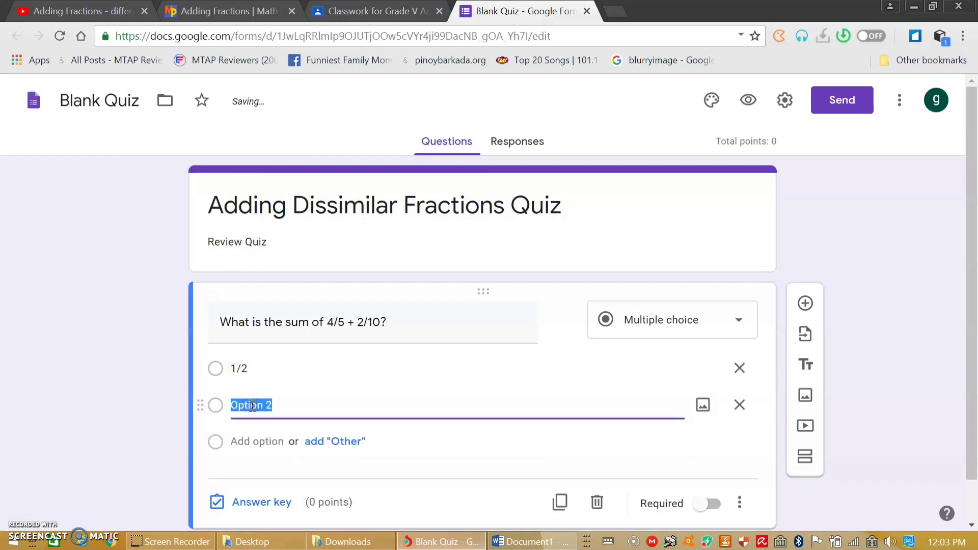
text(1)
click(275, 442)
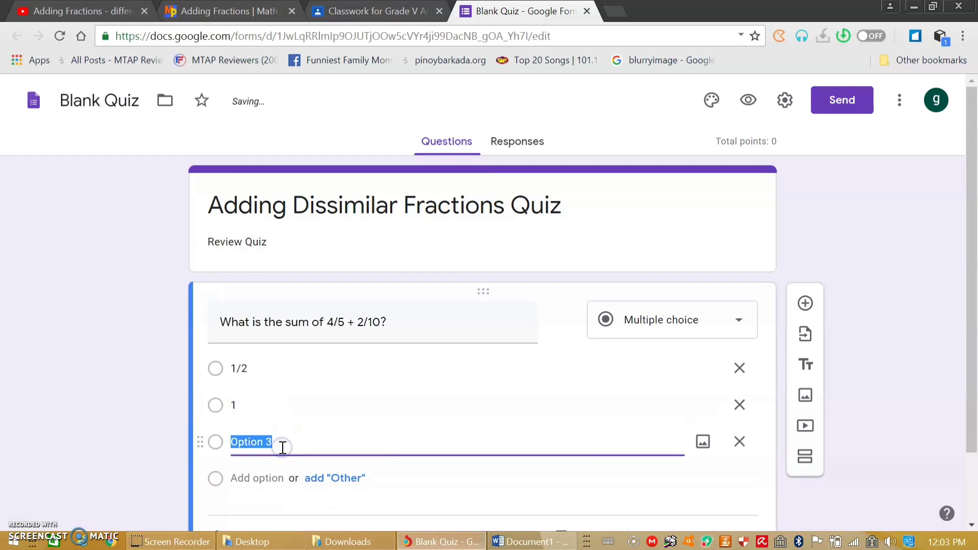
text(3/4)
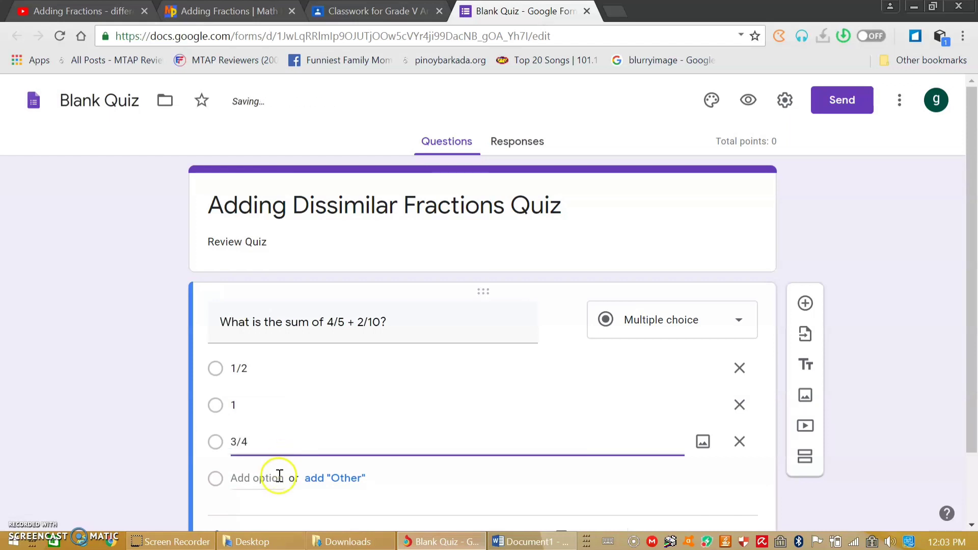
click(277, 478)
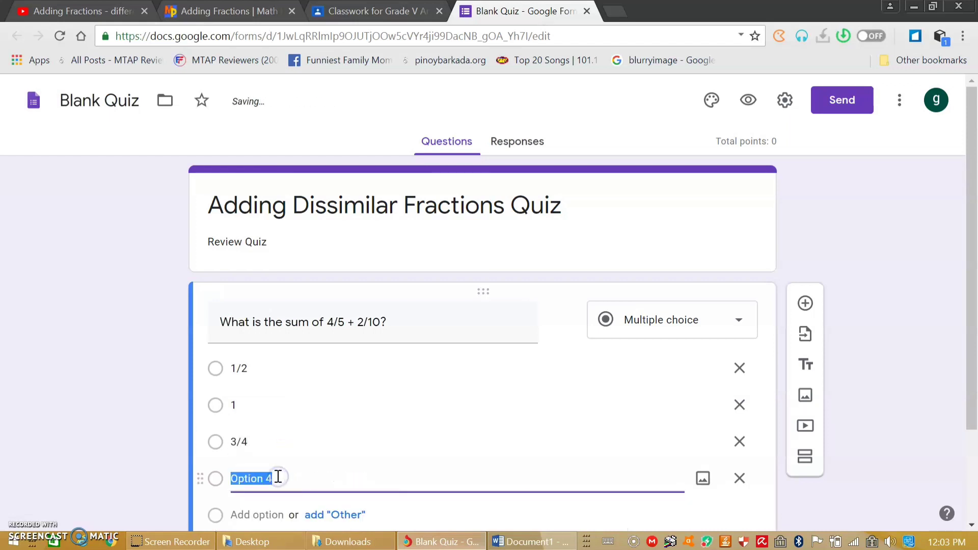
text(6/8)
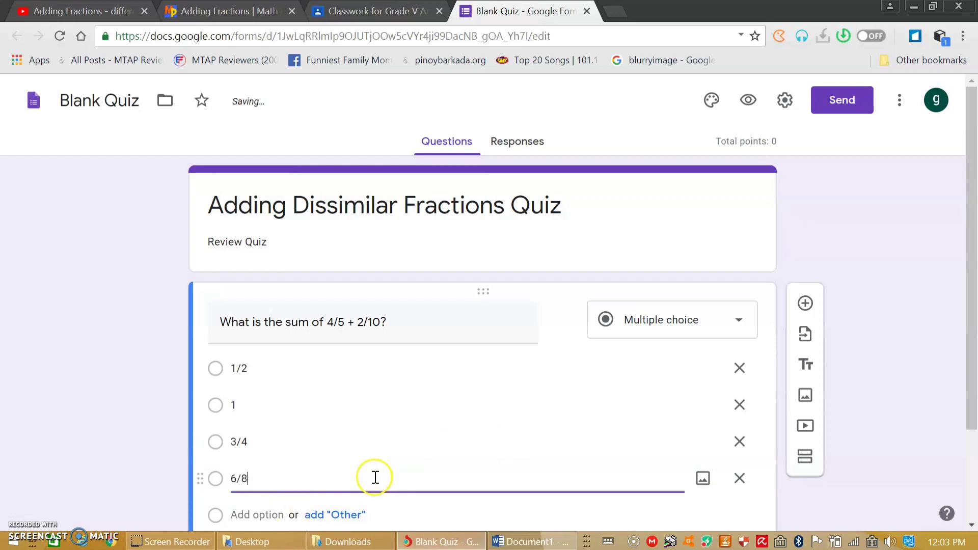
In the question's answer key, assign 1 point and mark option 1 as the correct answer.
scroll(433, 470, down, 2)
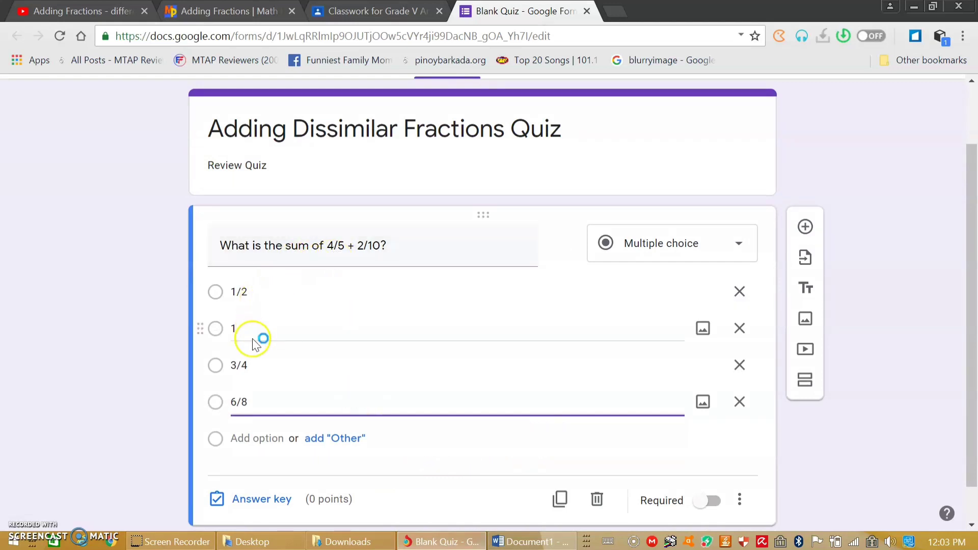
click(259, 502)
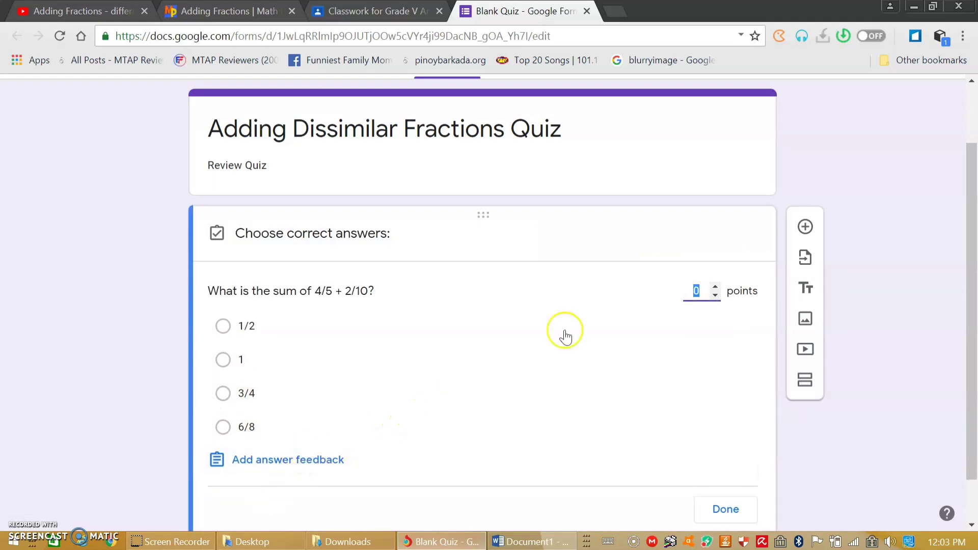
click(715, 283)
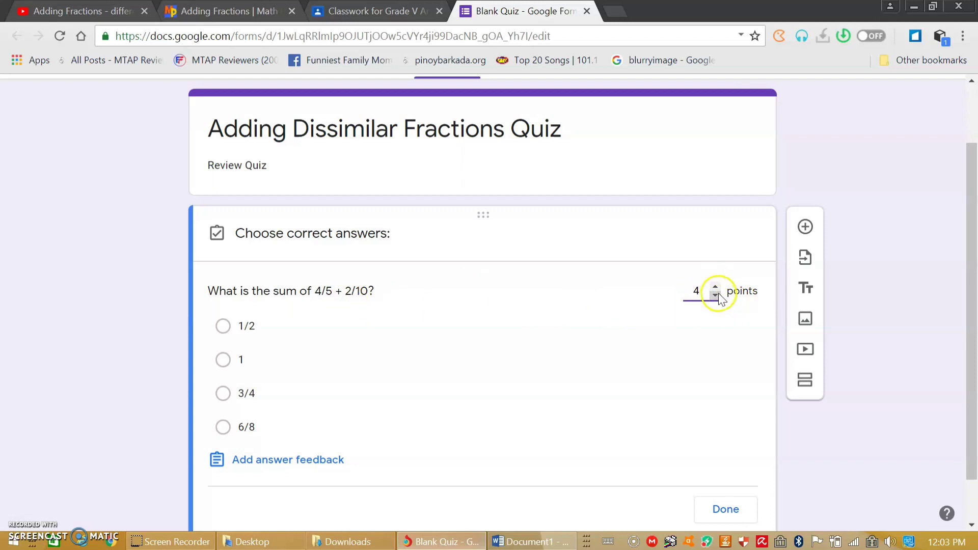
click(716, 294)
click(223, 360)
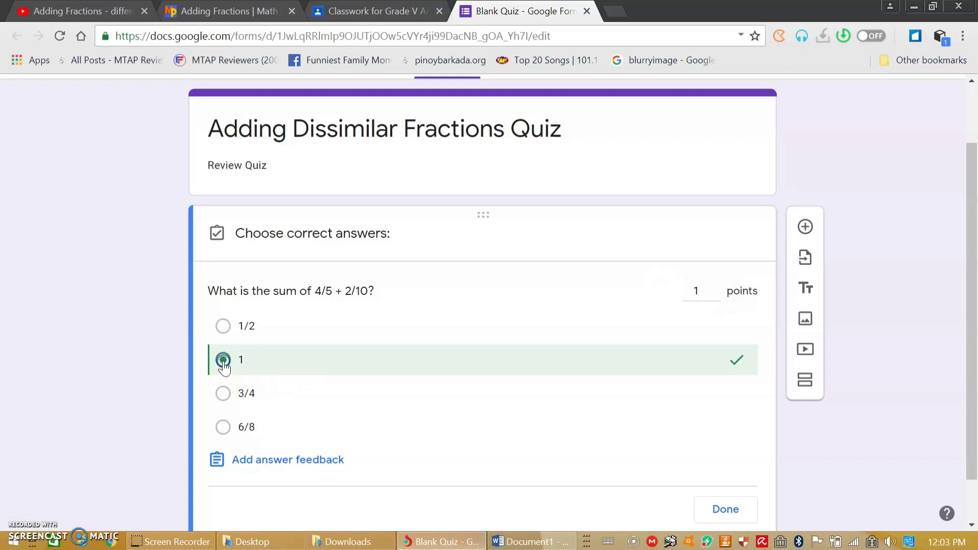
Add answer feedback for incorrect answers reading "No, it's wrong. watch the video for the explanation.".
scroll(462, 388, down, 1)
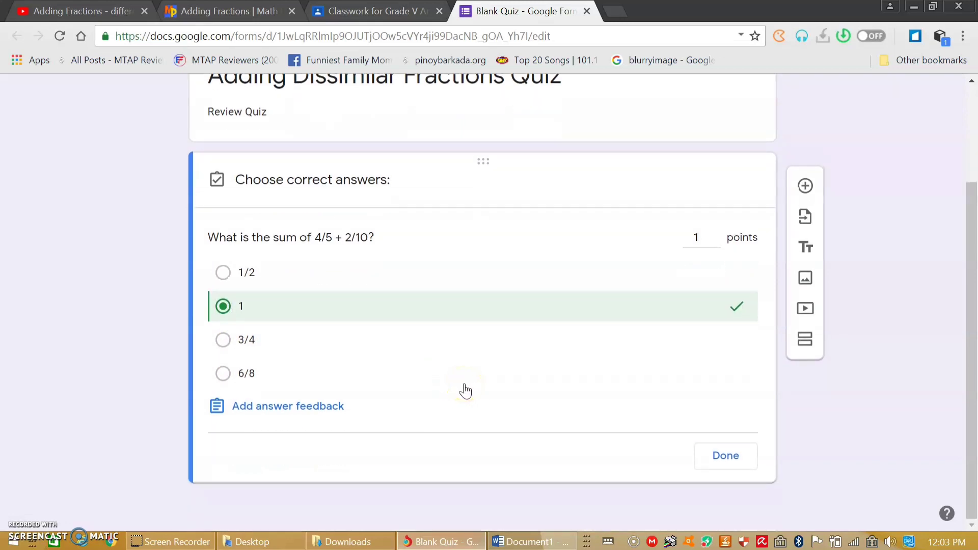
click(304, 410)
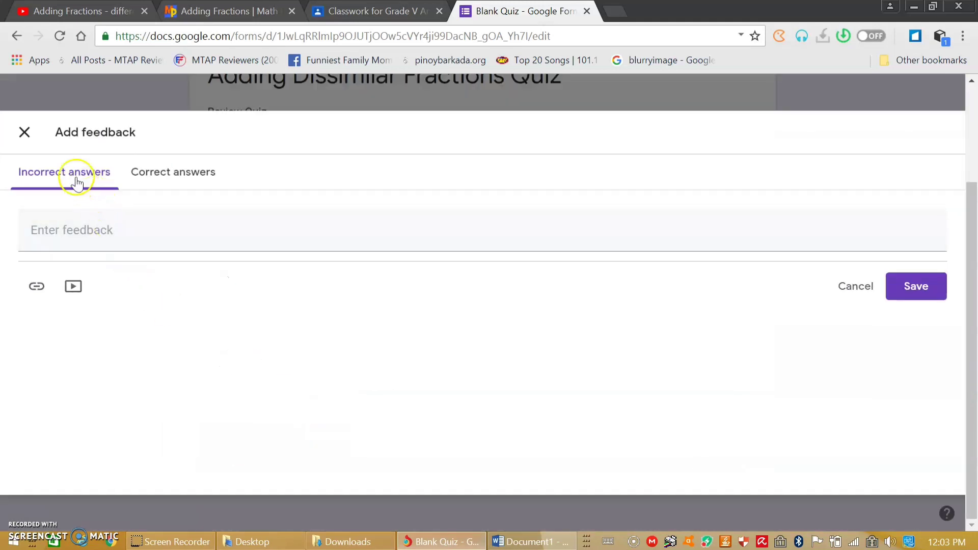
click(72, 231)
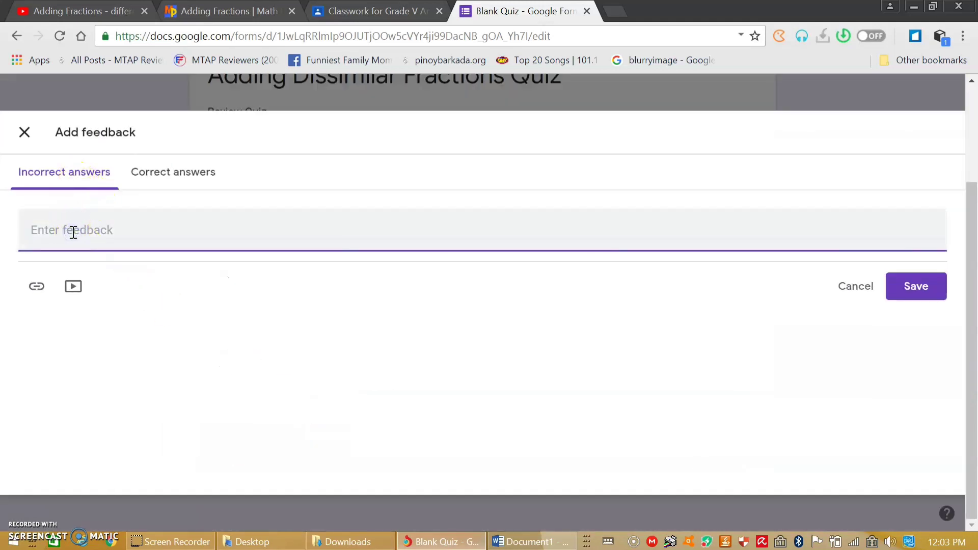
text(No)
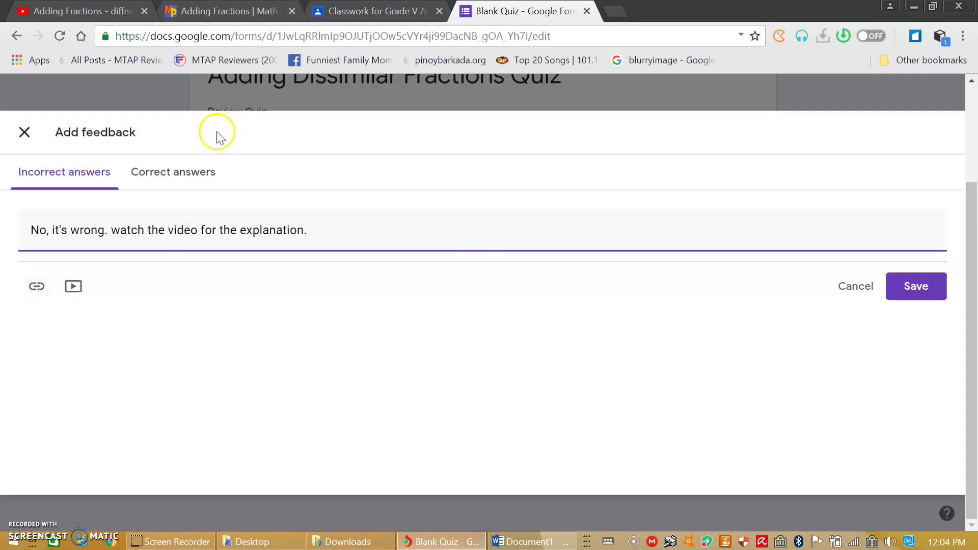
Enter "Good Job!" as the feedback for correct answers.
click(203, 175)
click(131, 231)
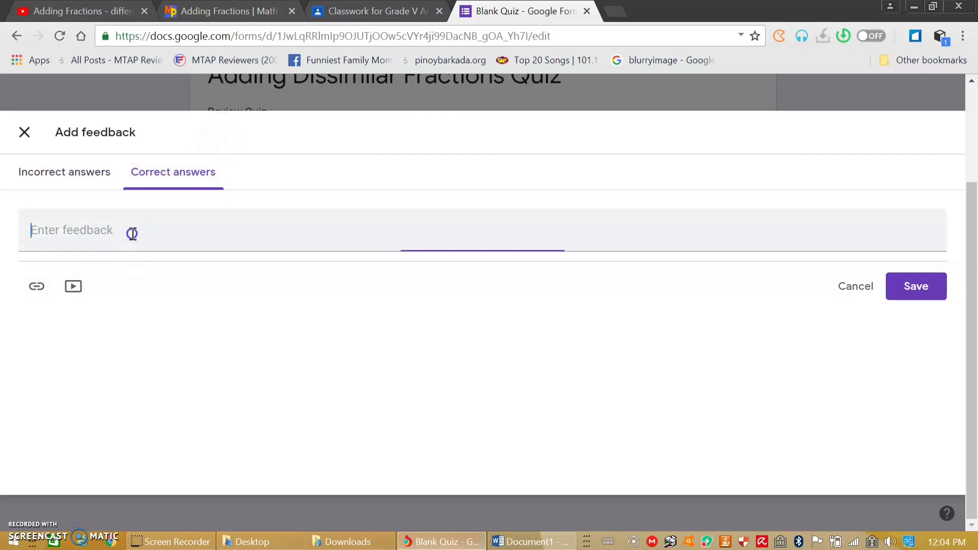
text(Good Job!)
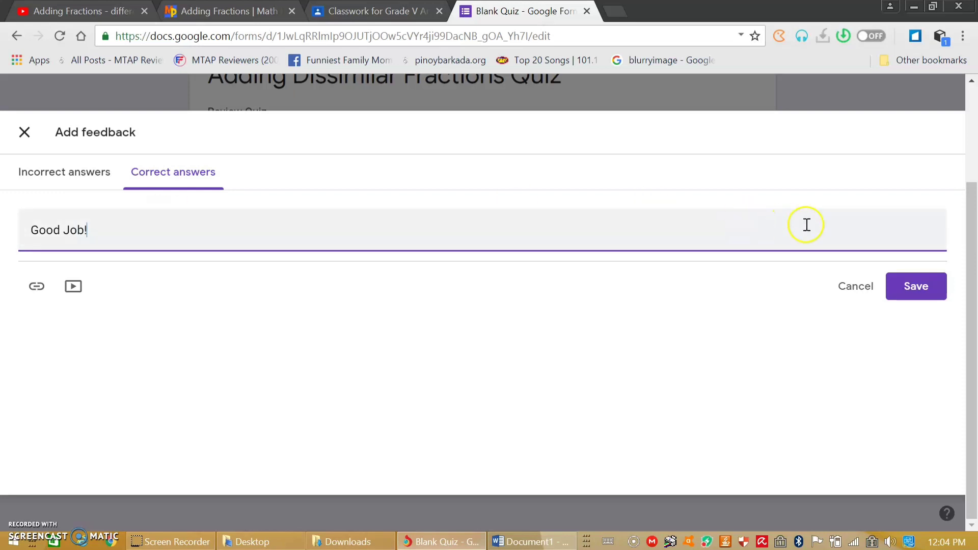
Save the answer feedback and finish the first question's answer key.
click(917, 287)
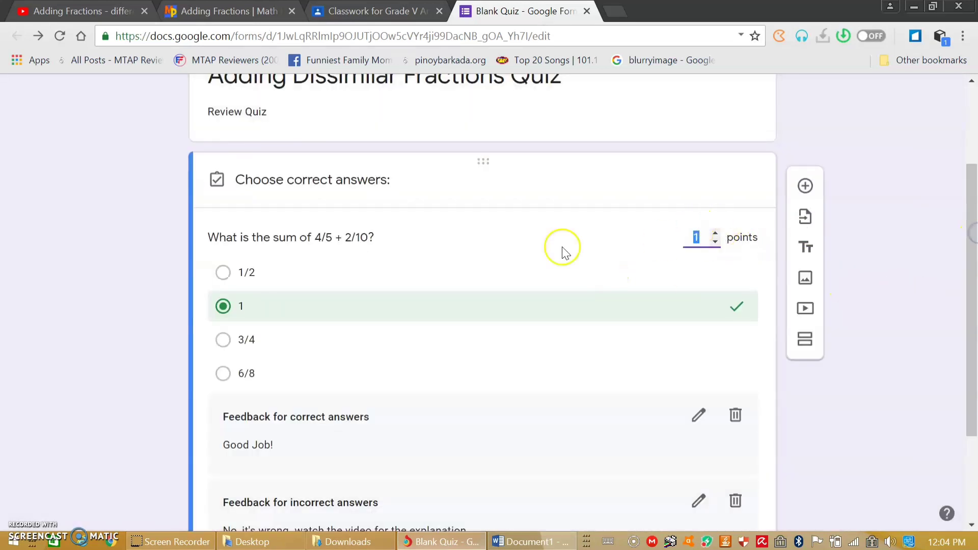
drag(972, 260, 973, 342)
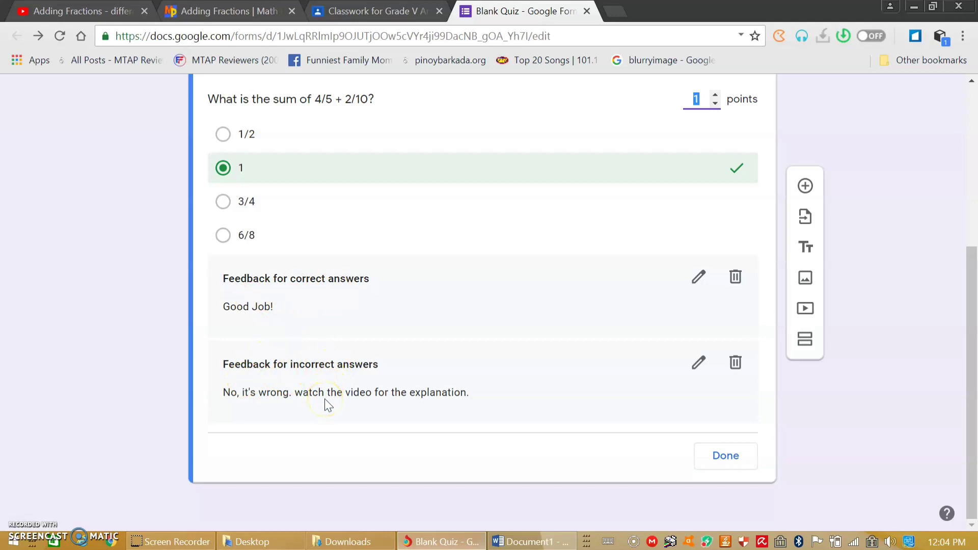
click(726, 457)
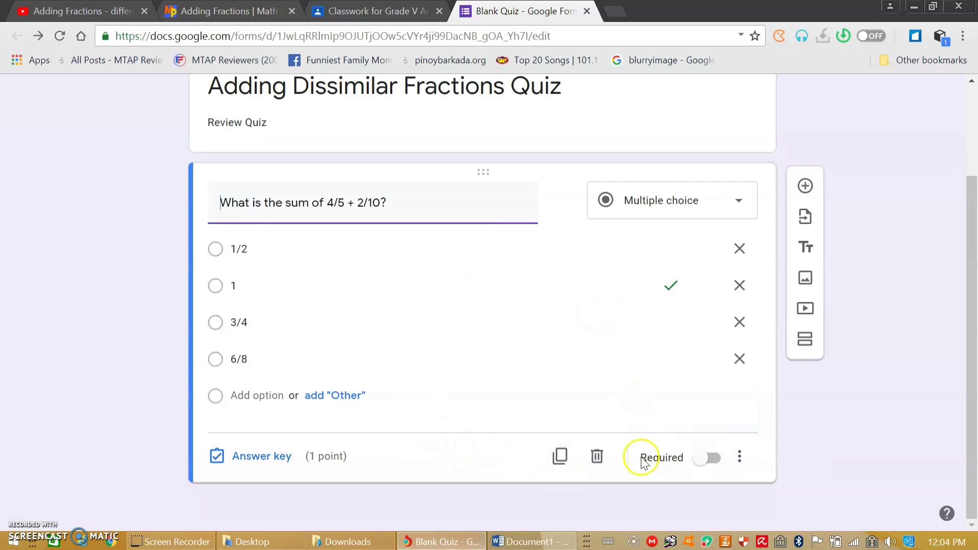
Make the first question required and turn on shuffling of its option order.
click(708, 459)
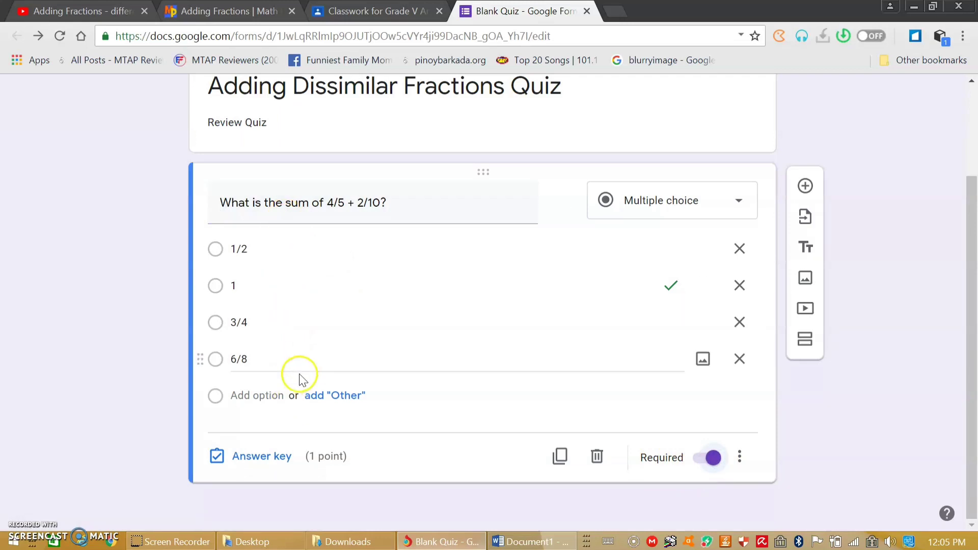
click(739, 458)
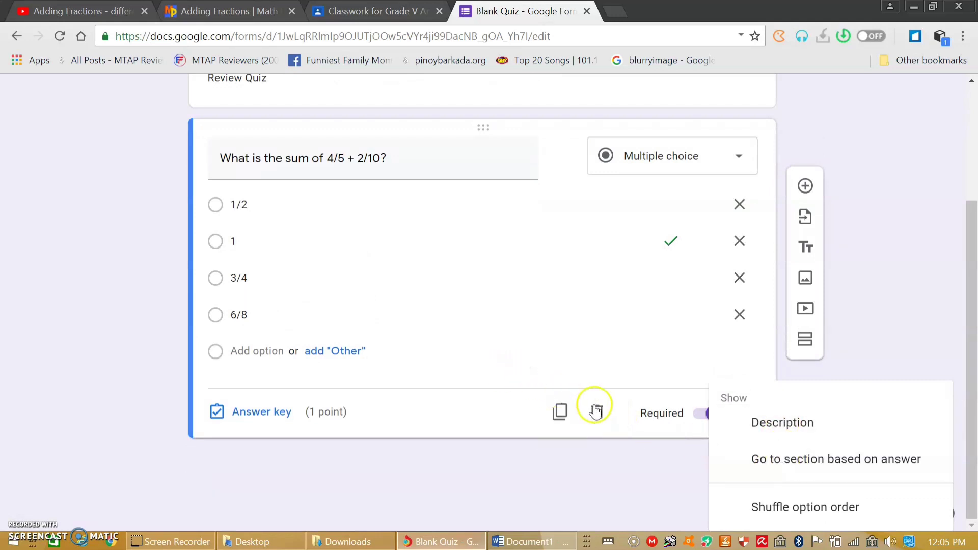
click(792, 508)
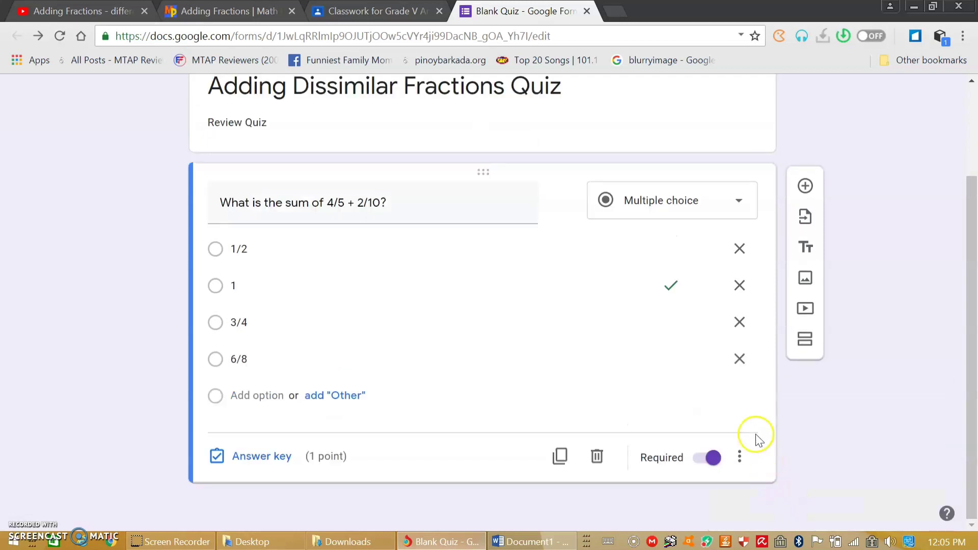
Add a short-answer question reading "What is the sum of 7/4 + 2/3?" and remove its response validation.
click(803, 188)
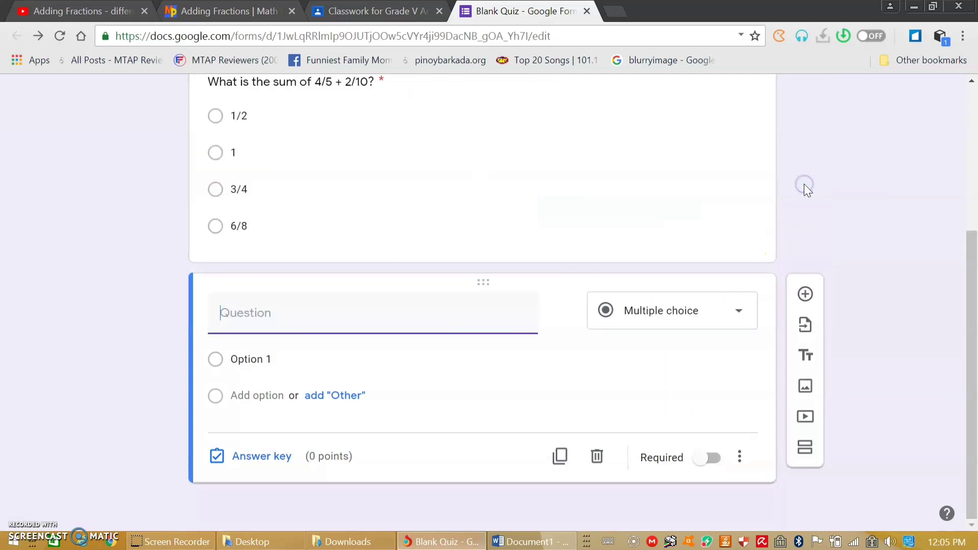
click(677, 315)
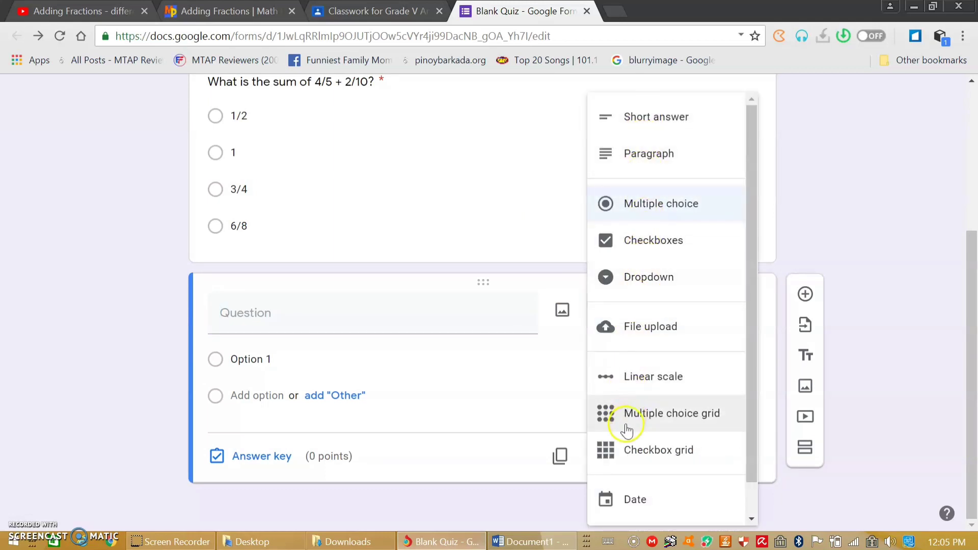
click(646, 123)
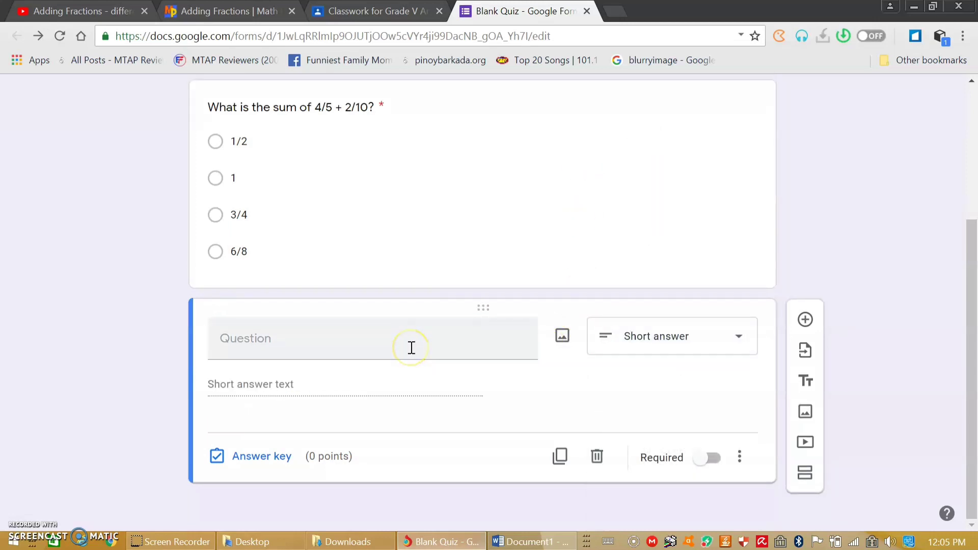
click(337, 342)
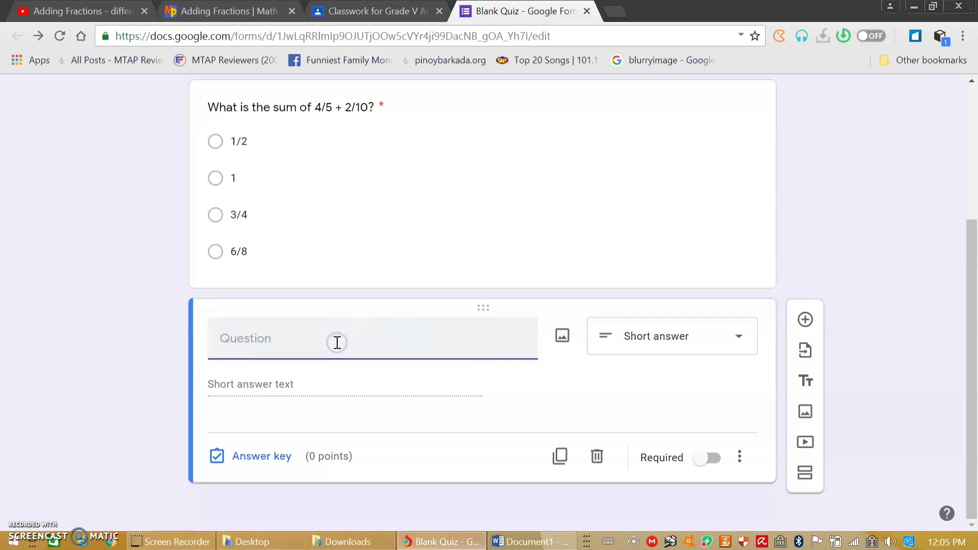
text(What is the sum of 7/4 + 2/3?)
click(384, 341)
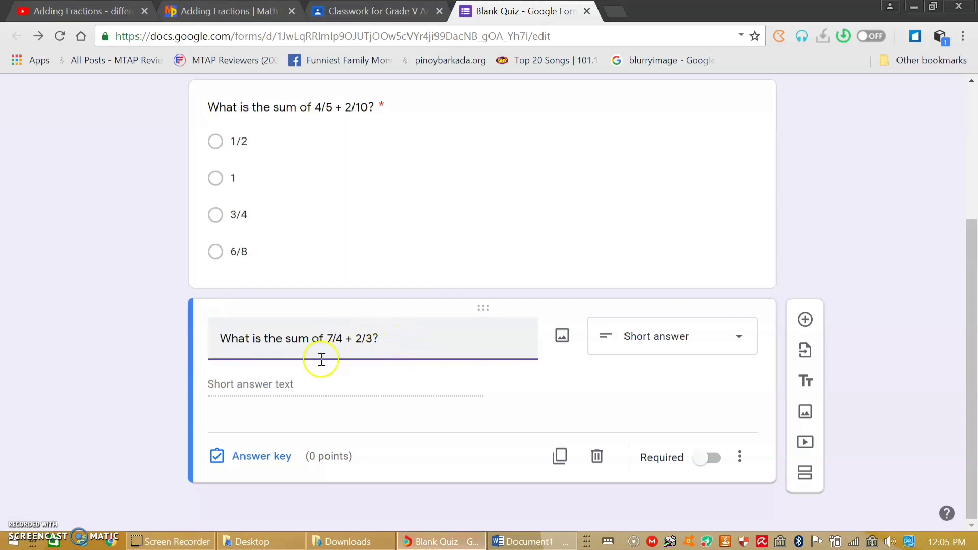
click(239, 324)
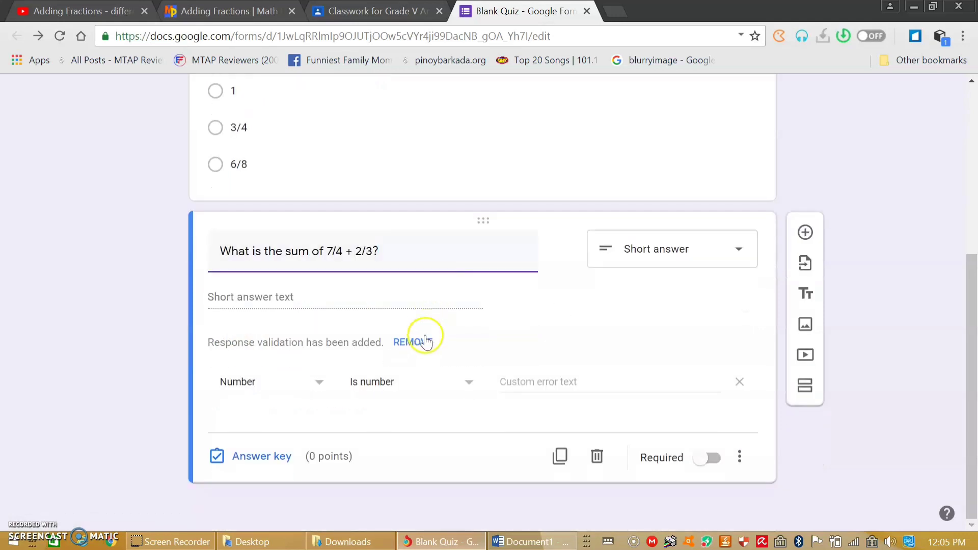
click(423, 340)
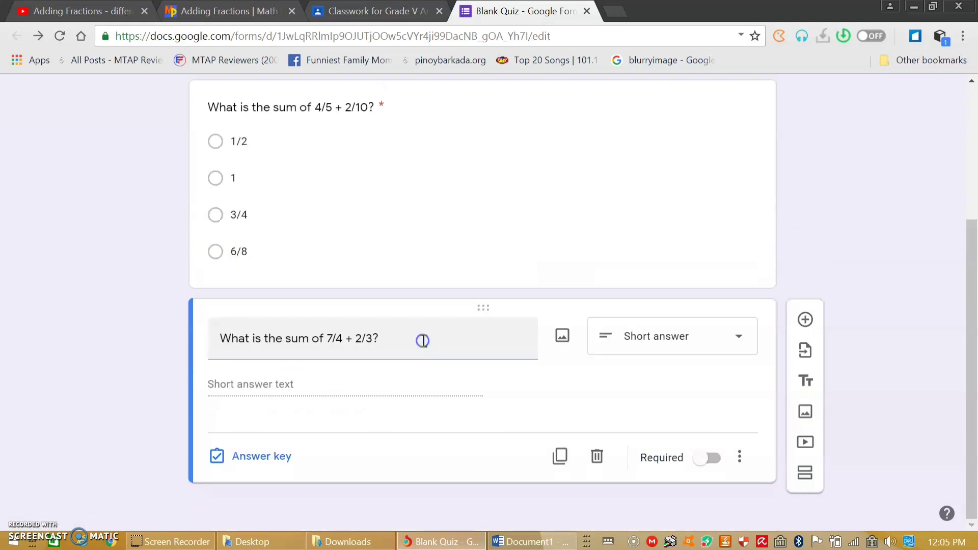
In the second question's answer key, enter 2 5/12 as the correct answer and assign 2 points.
click(267, 456)
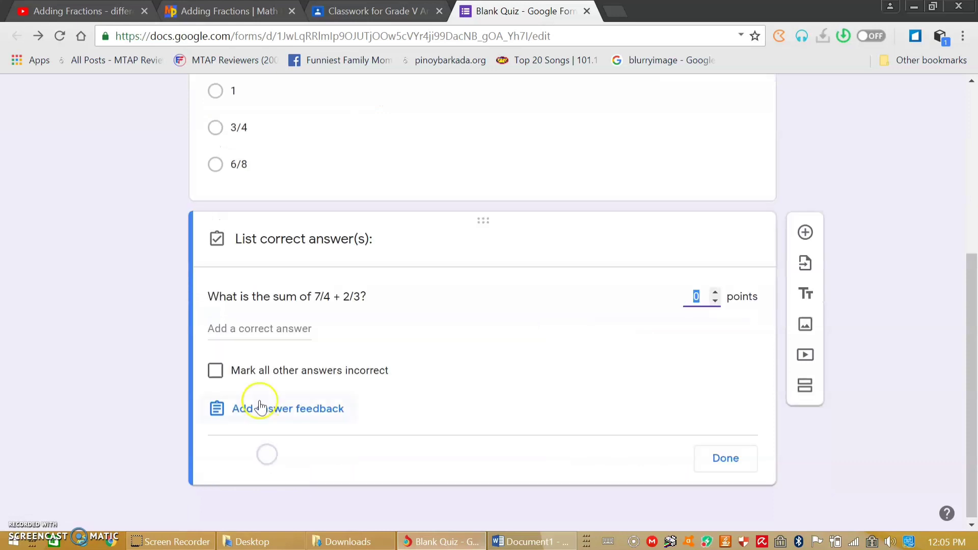
click(242, 328)
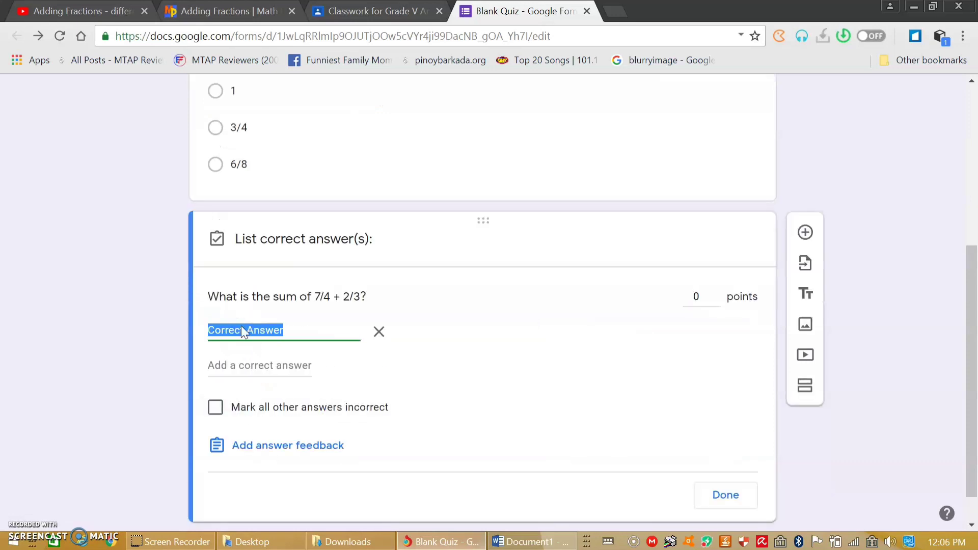
text(2 5/12)
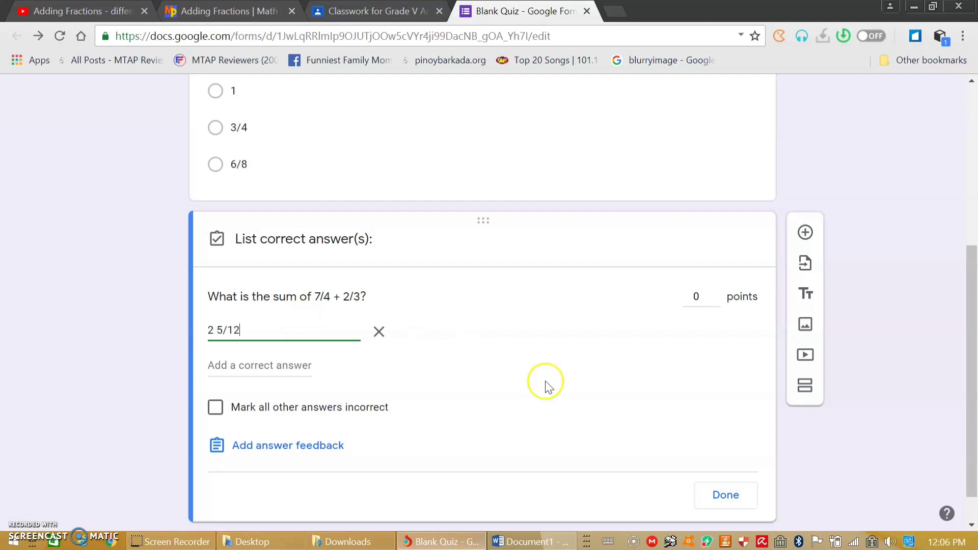
click(715, 293)
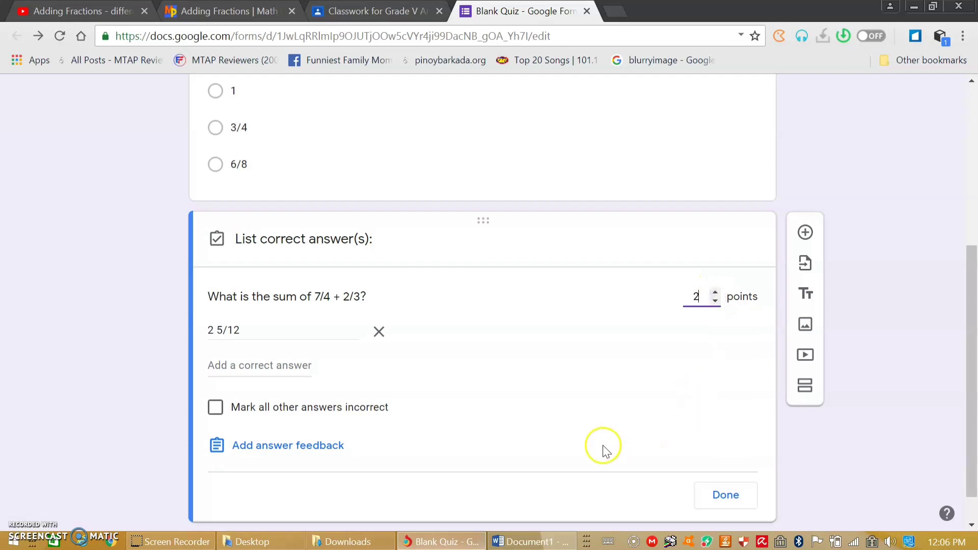
Leave the second question's answer feedback blank and finish its answer key.
click(263, 451)
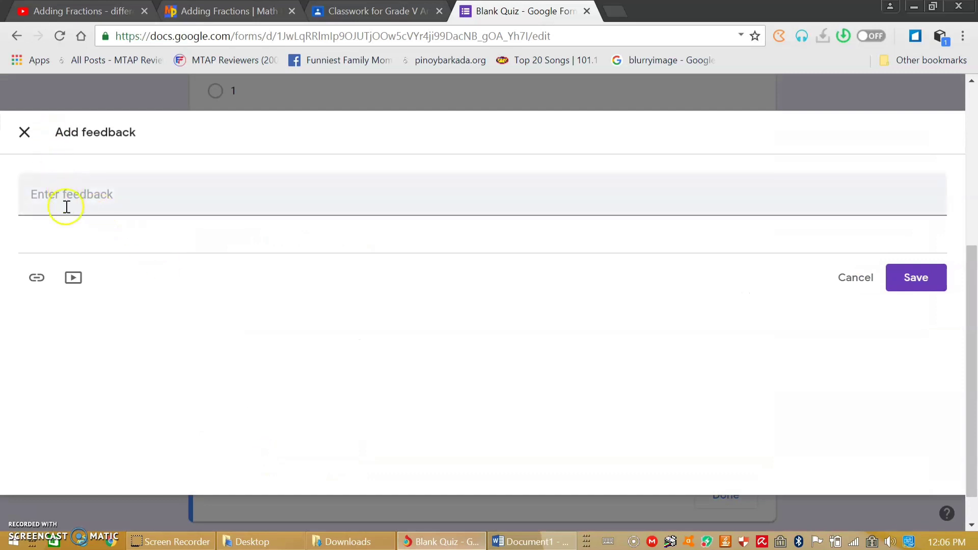
click(66, 206)
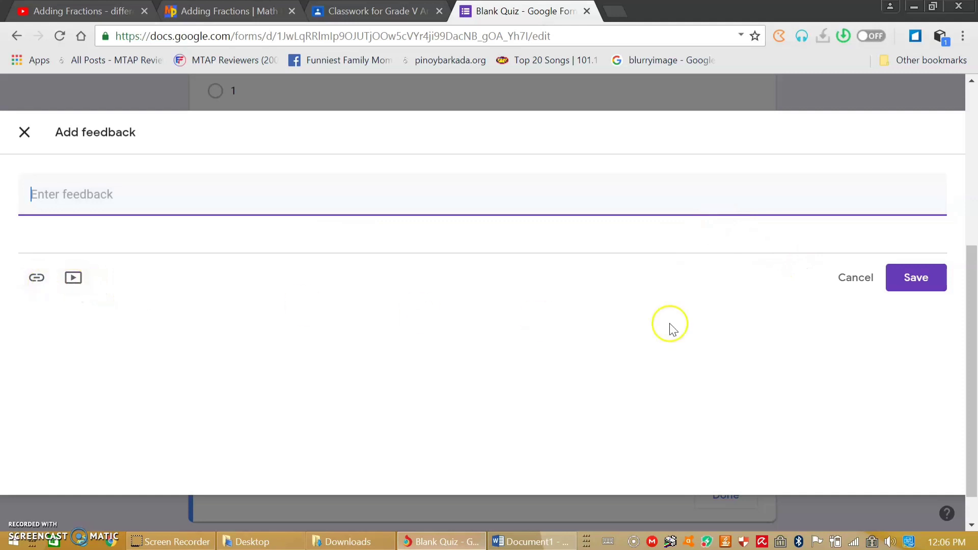
click(914, 279)
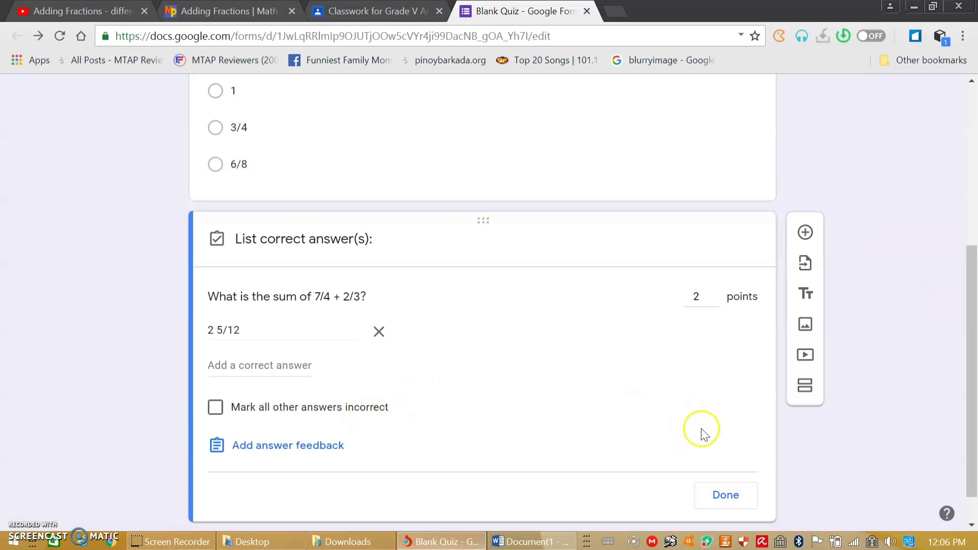
click(721, 494)
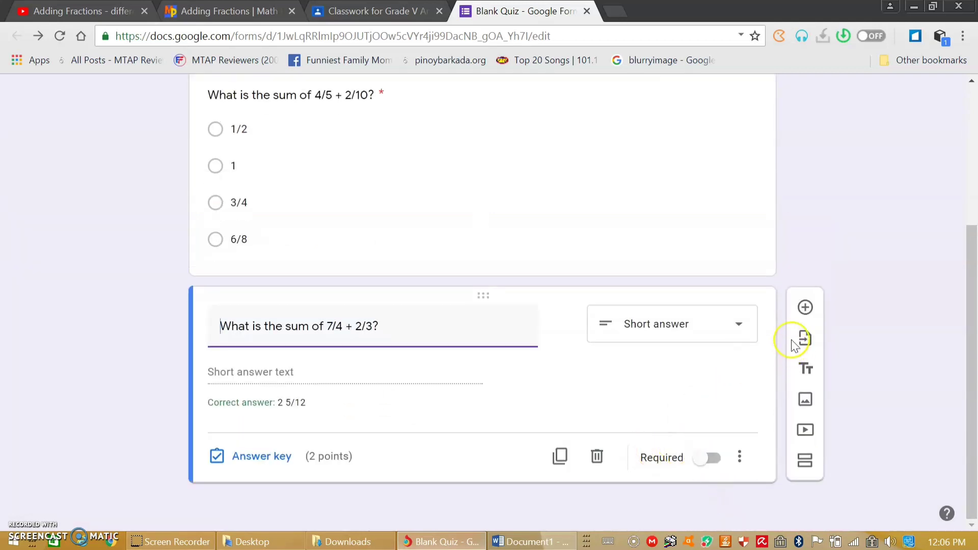
Add a blank third question, keeping it as multiple choice, and review the quiz's questions.
click(806, 308)
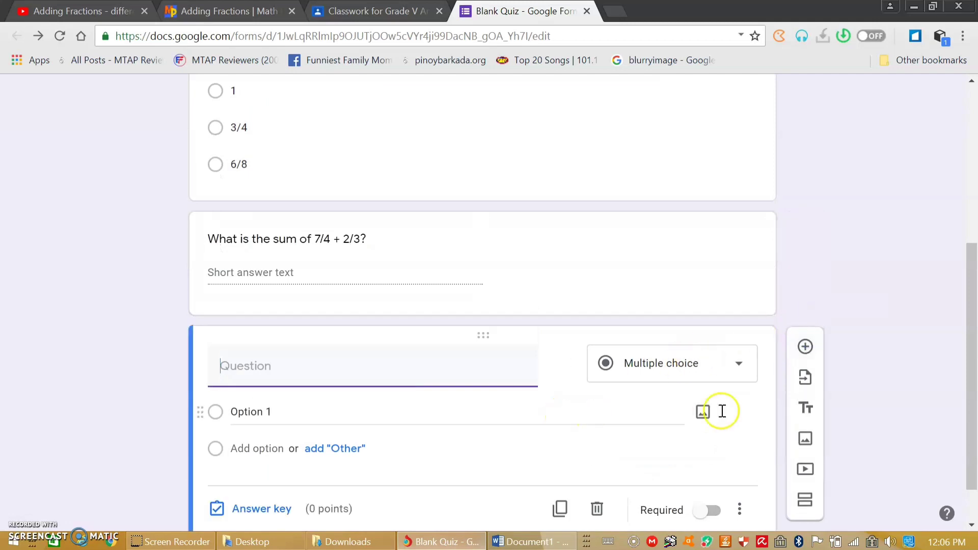
click(738, 370)
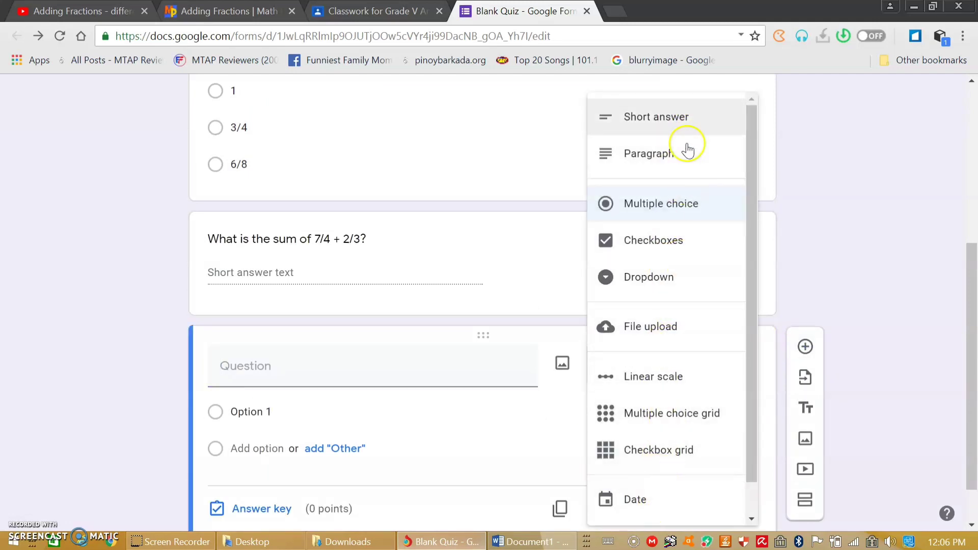
click(810, 298)
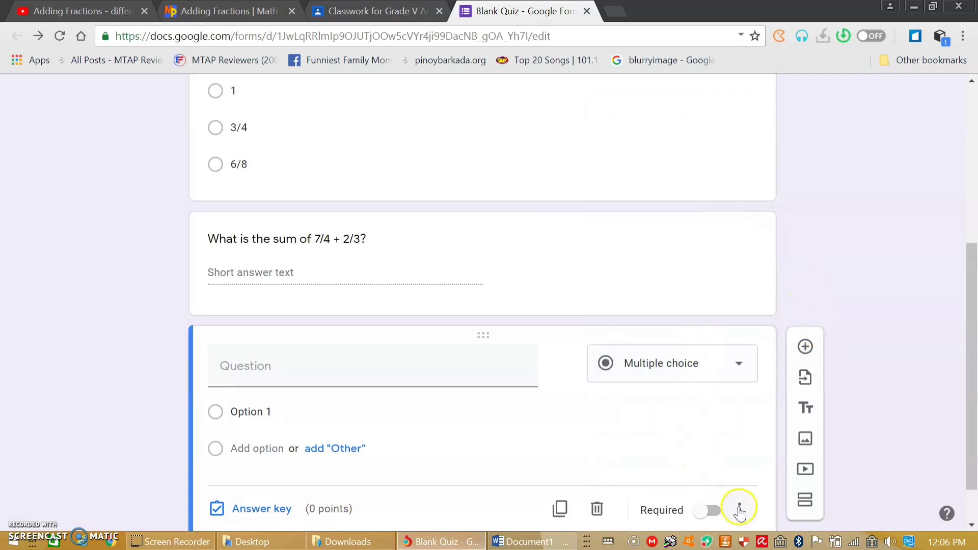
scroll(488, 424, down, 1)
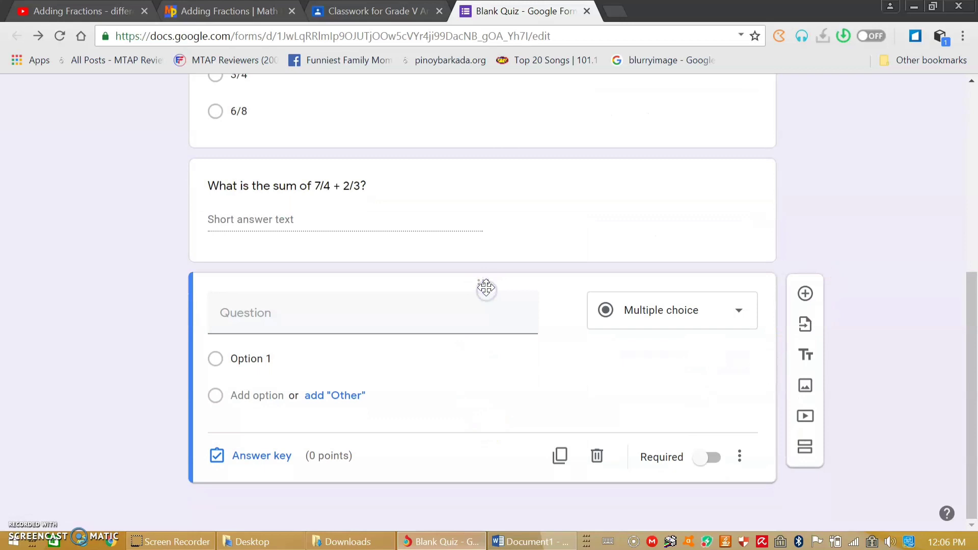
scroll(441, 410, up, 5)
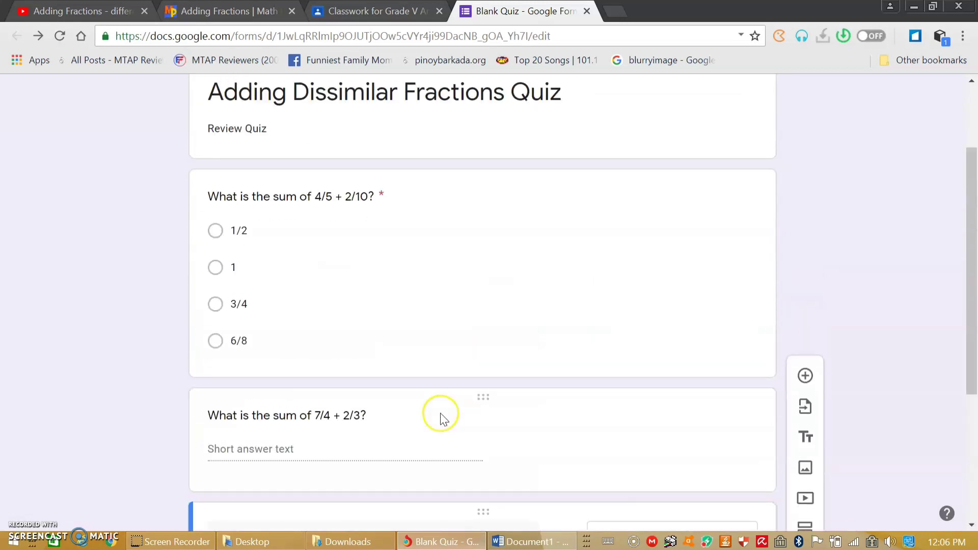
scroll(441, 415, down, 4)
scroll(441, 417, up, 6)
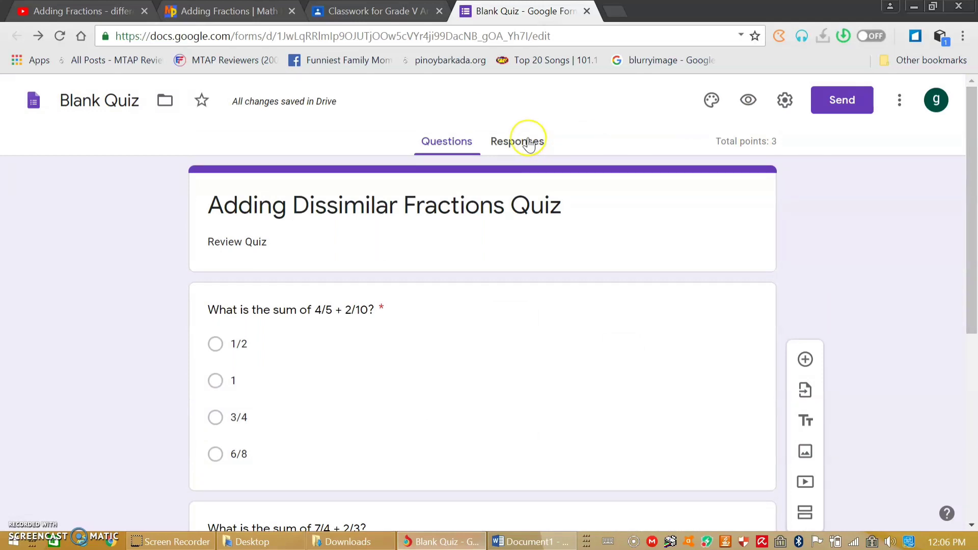
Open the quiz's responses and theme options, and preview the form as respondents see it.
click(530, 142)
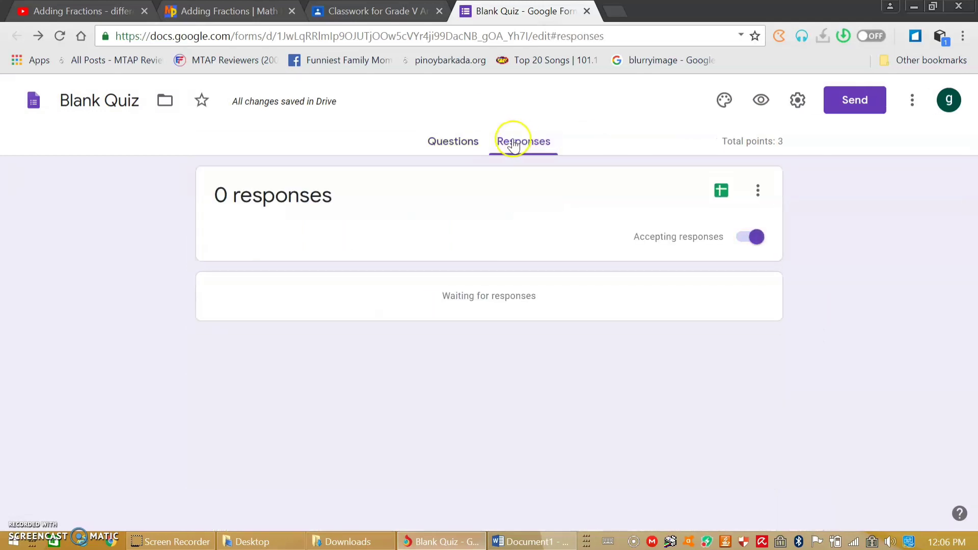
click(722, 101)
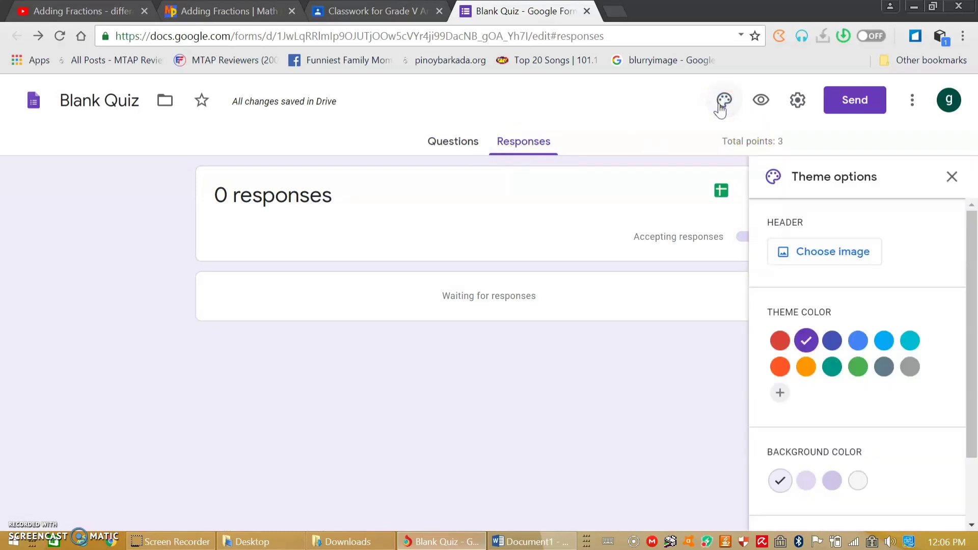
click(756, 107)
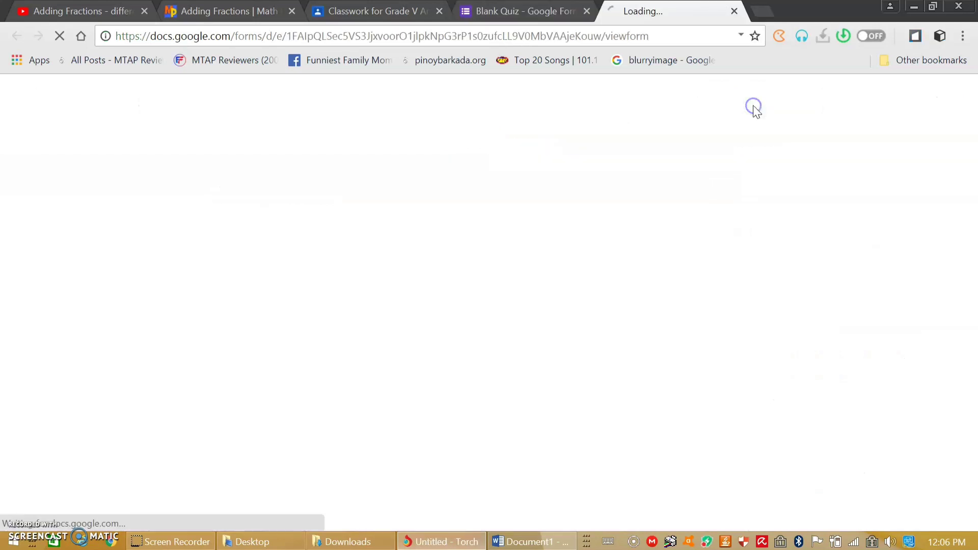
click(735, 11)
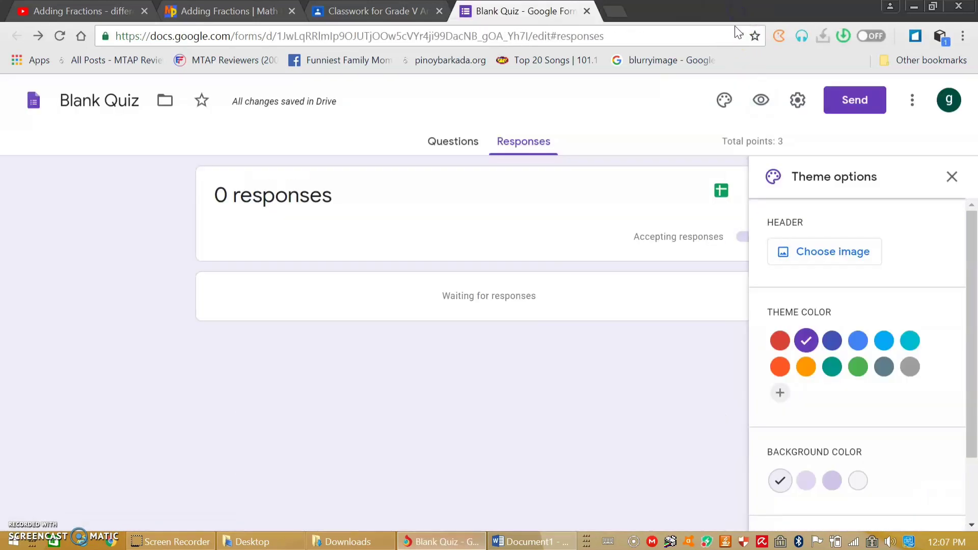
Try an orange-red theme color, and apply the purple bubbles picture from the built-in themes as the header image.
click(780, 366)
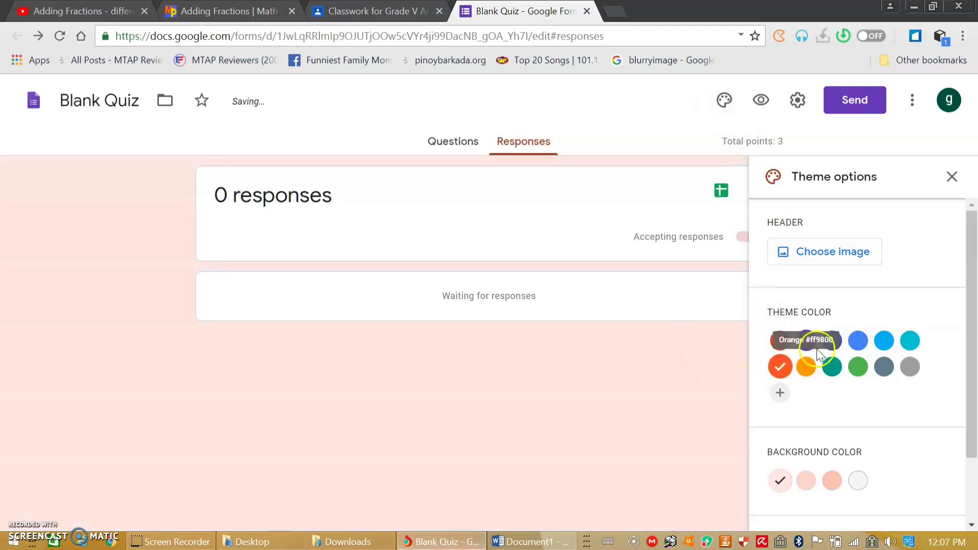
click(809, 252)
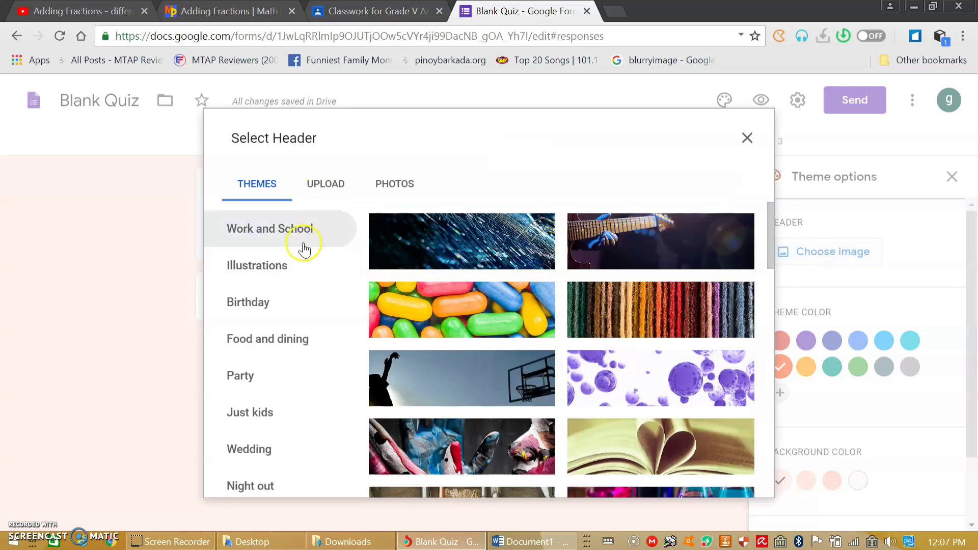
click(643, 387)
click(746, 481)
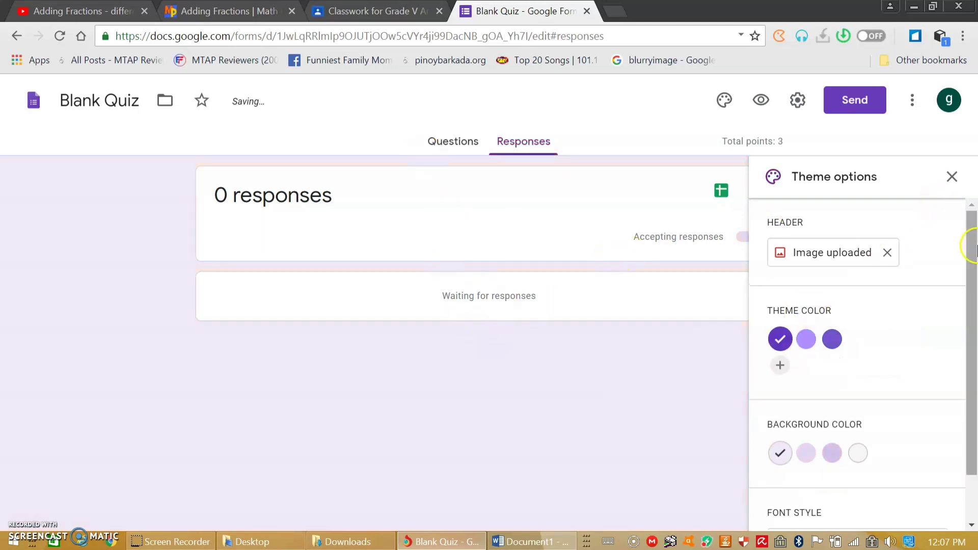
click(949, 177)
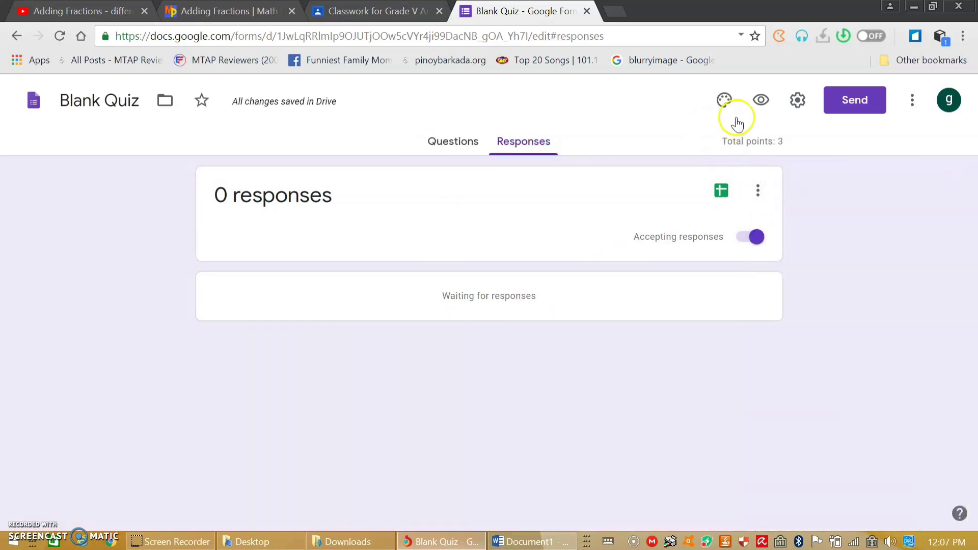
Preview the quiz as respondents see it to check its header image, and close the preview.
click(759, 102)
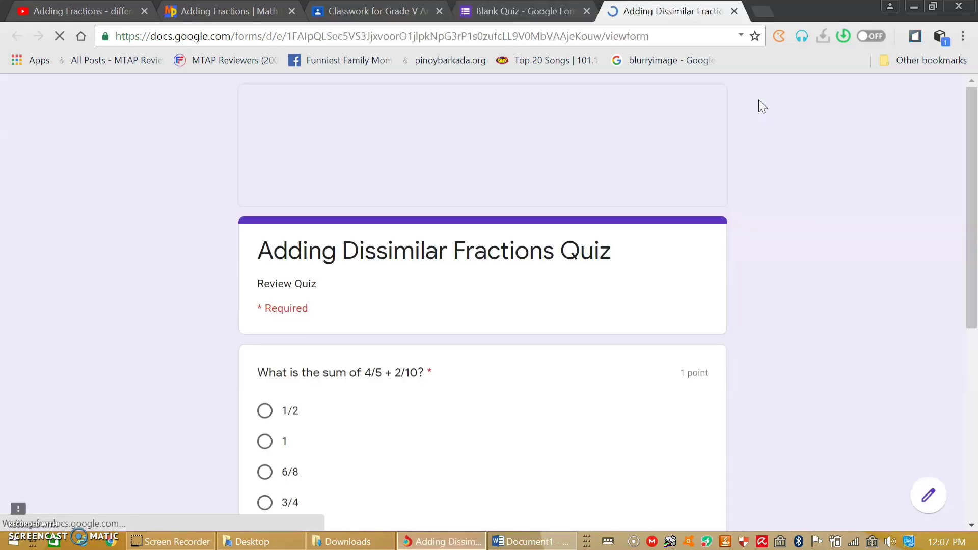
drag(971, 197, 973, 168)
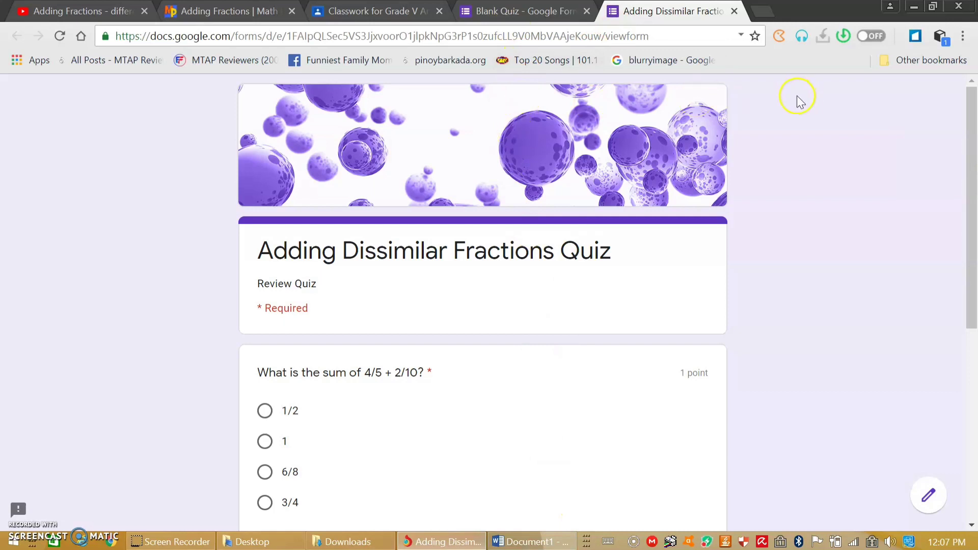
click(736, 12)
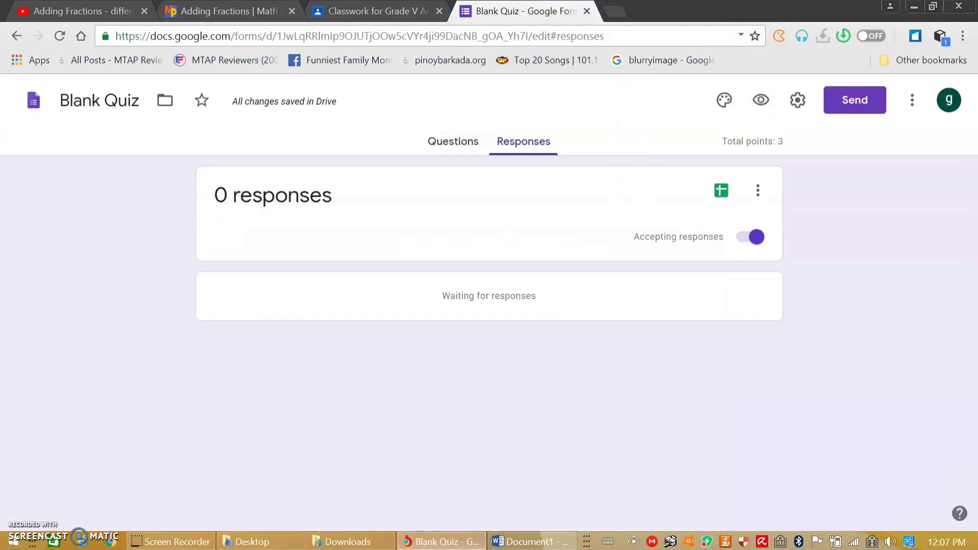
Close the quiz editor to return to the Classroom assignment, and review its attached materials.
click(587, 11)
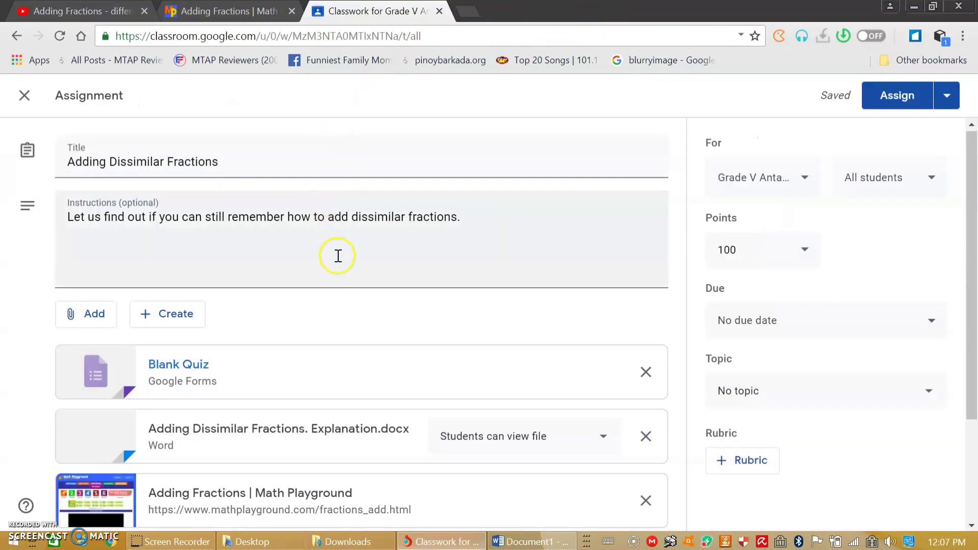
scroll(338, 377, down, 3)
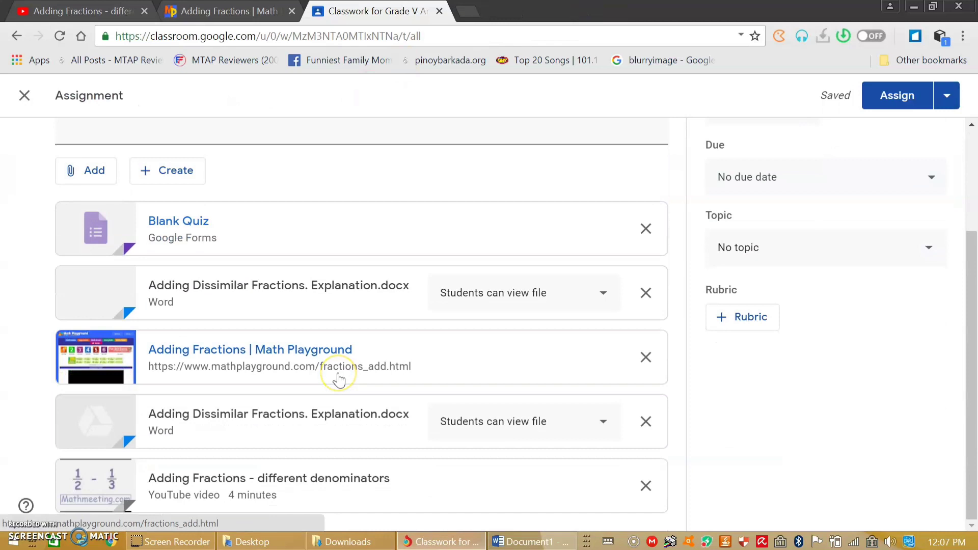
scroll(338, 377, up, 3)
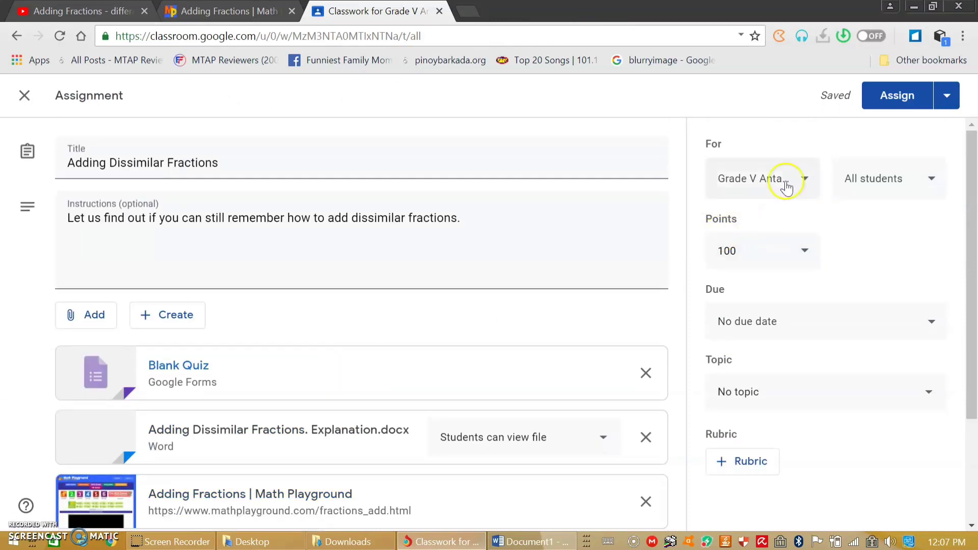
Examine which classes and students the assignment can be given to, and the options for assigning, scheduling or saving it as a draft.
click(799, 183)
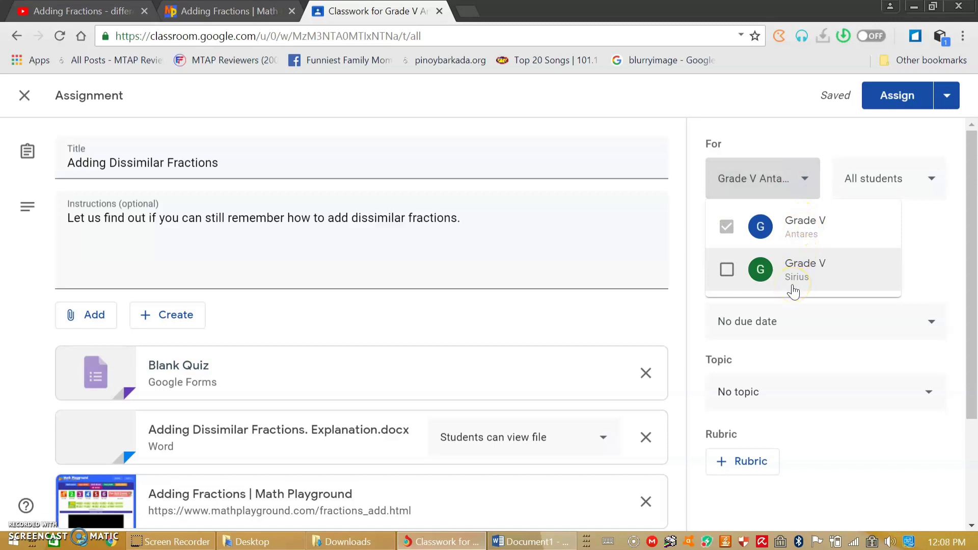
click(921, 145)
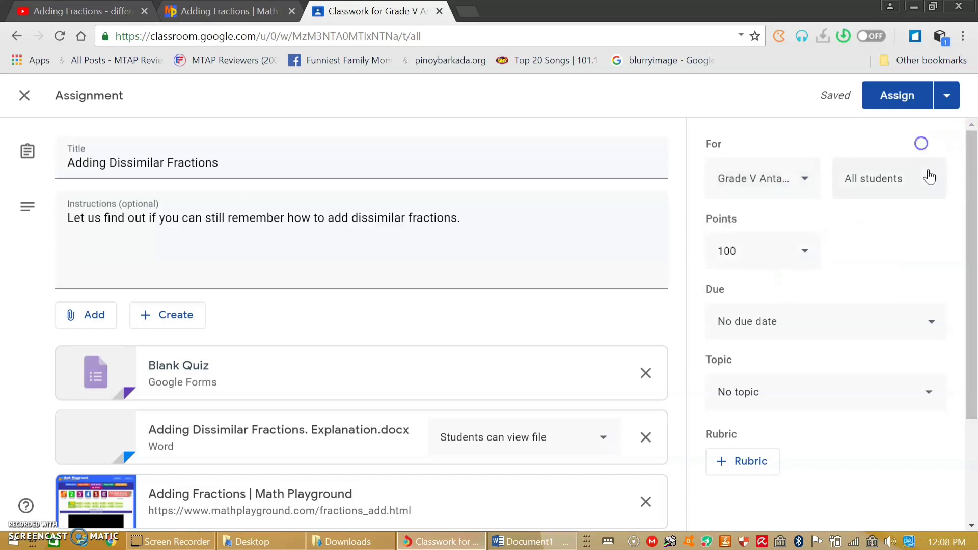
click(927, 177)
click(900, 231)
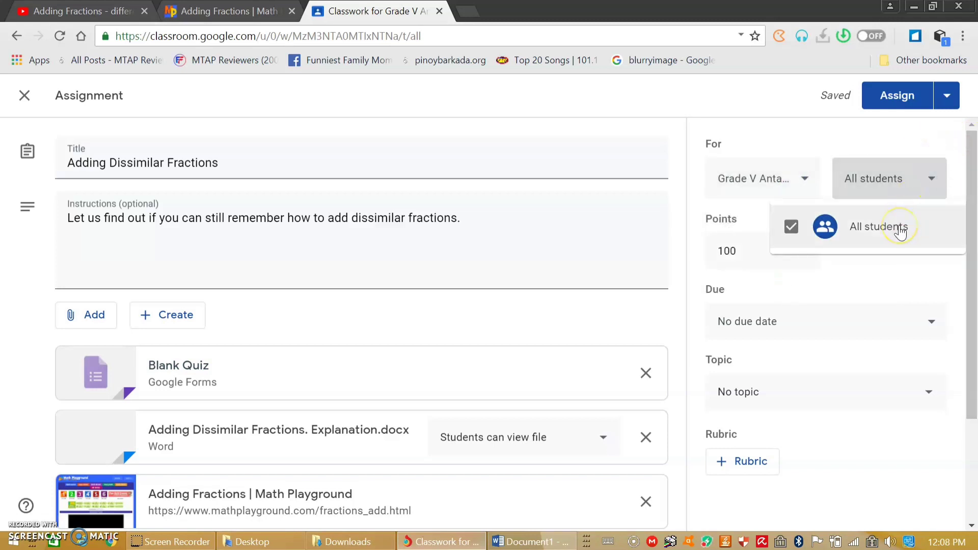
click(831, 127)
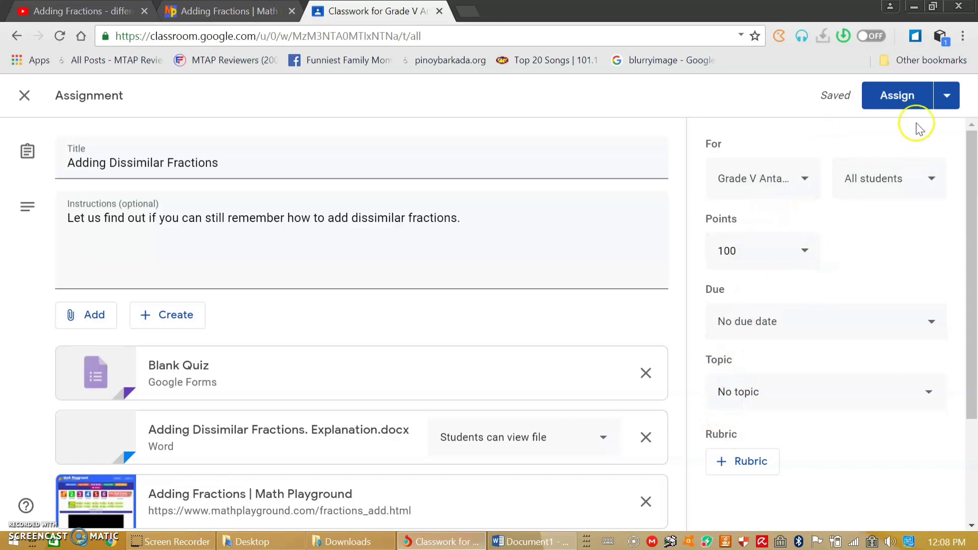
click(947, 97)
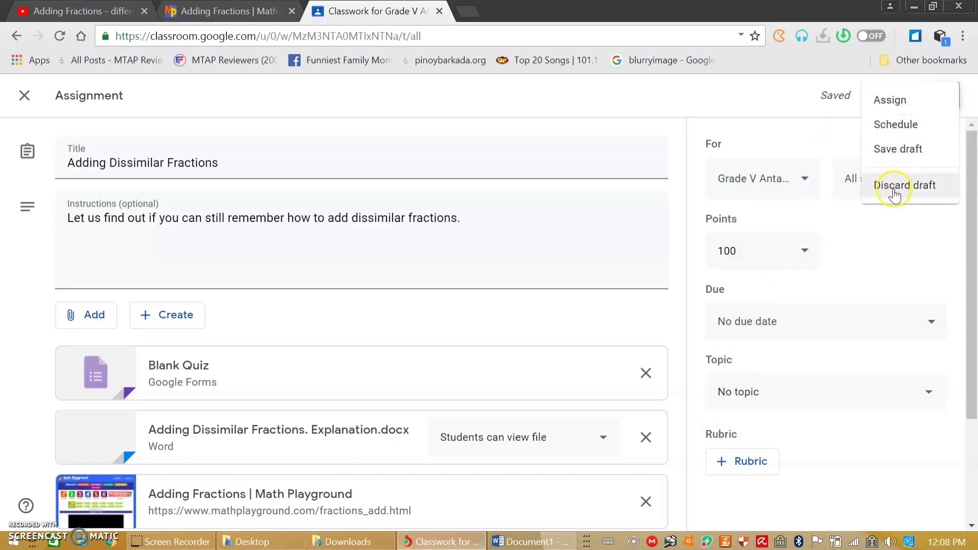
click(762, 97)
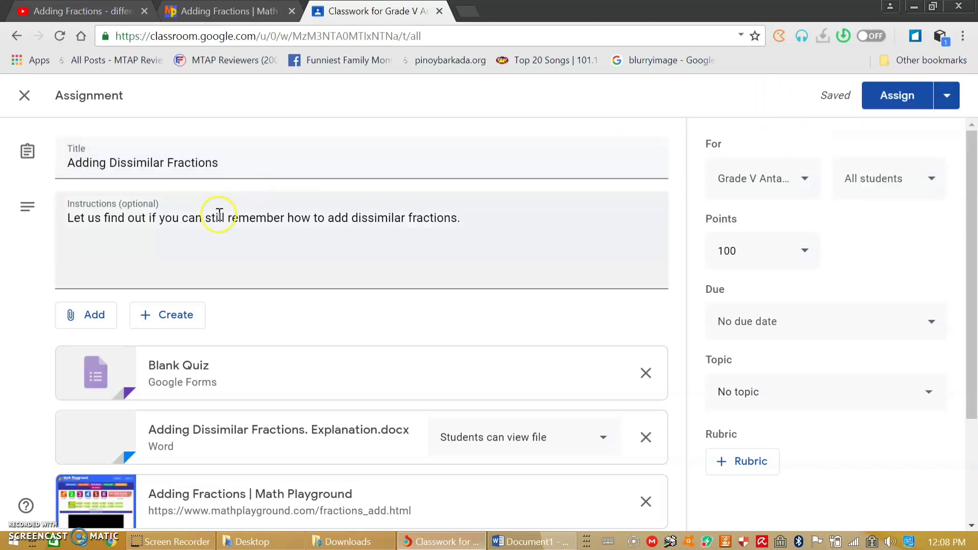